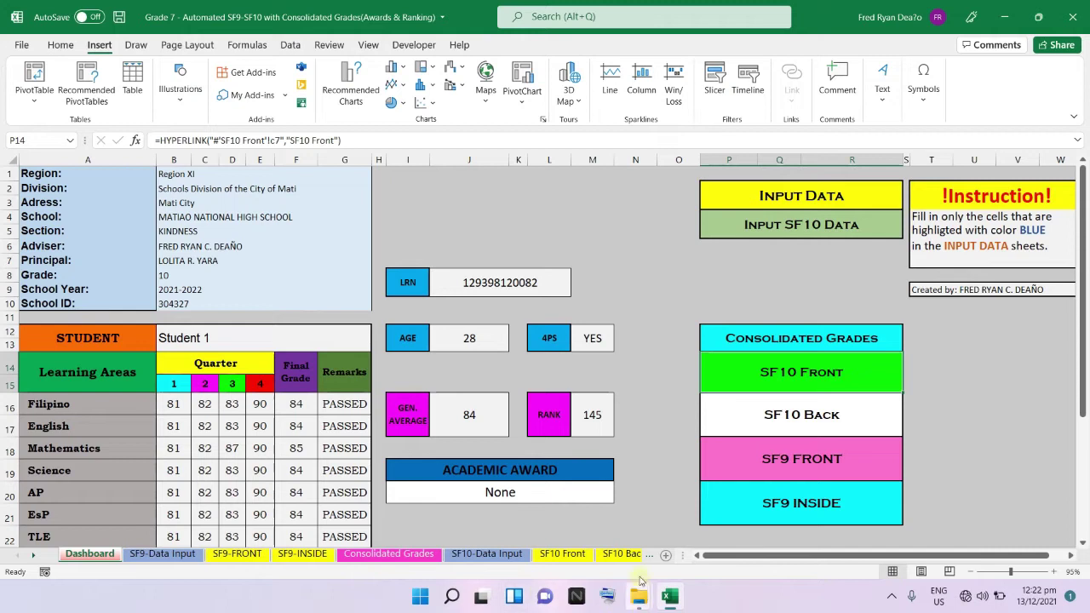
# Review the Dashboard's region, division, address, school name and section entries in B1–B5.
pyautogui.click(187, 173)
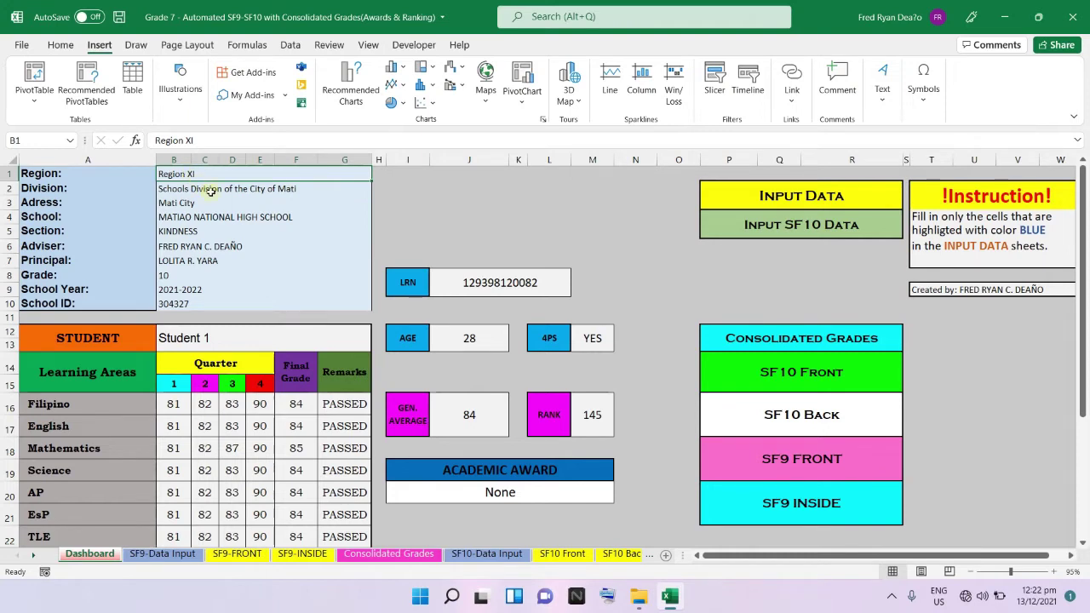
pyautogui.click(211, 192)
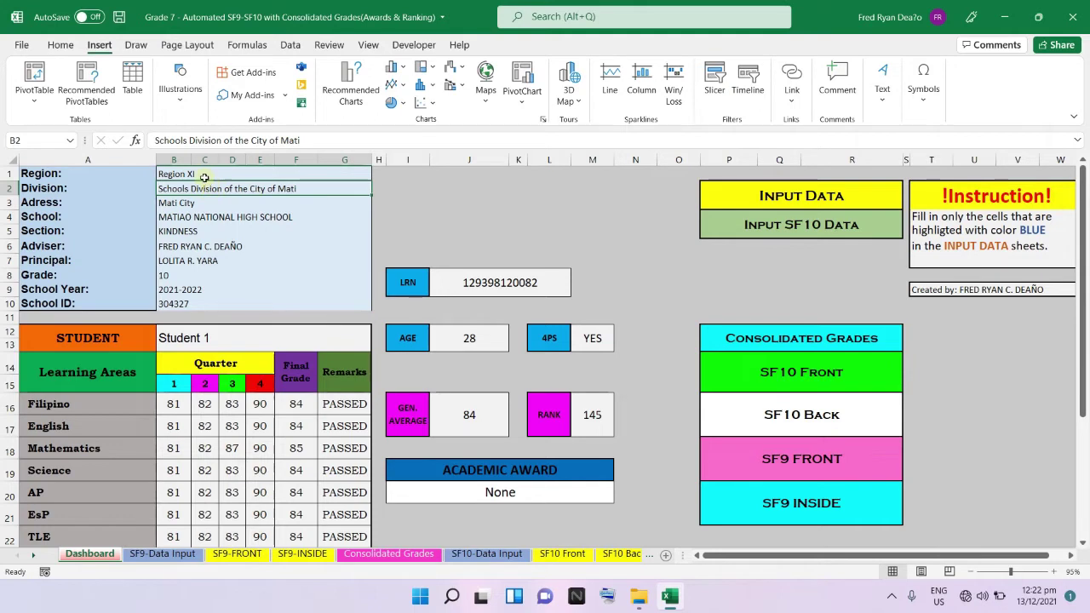
pyautogui.click(203, 175)
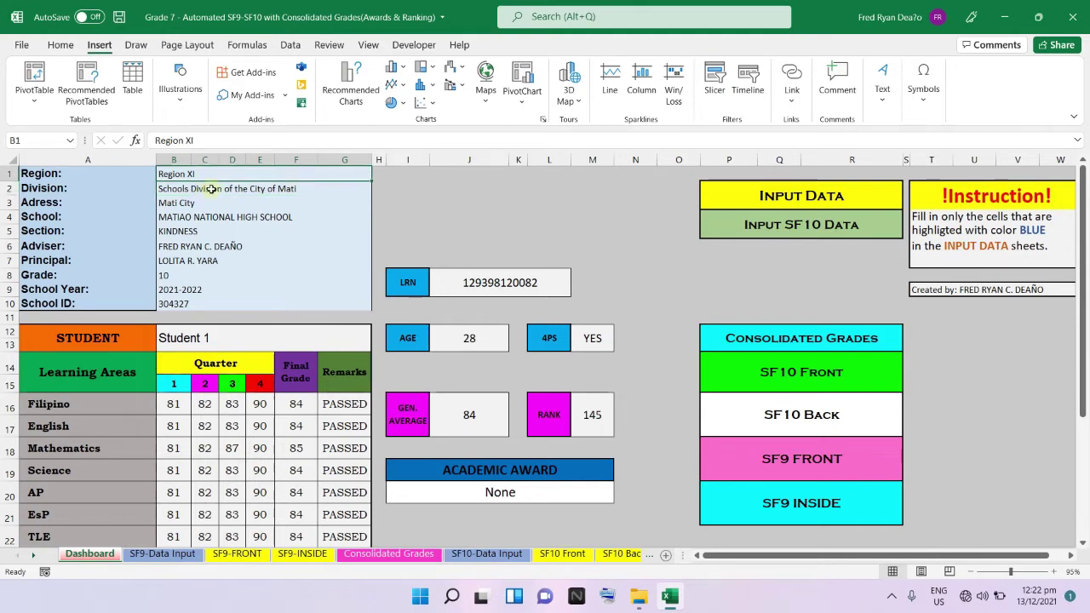
pyautogui.click(220, 186)
pyautogui.click(191, 202)
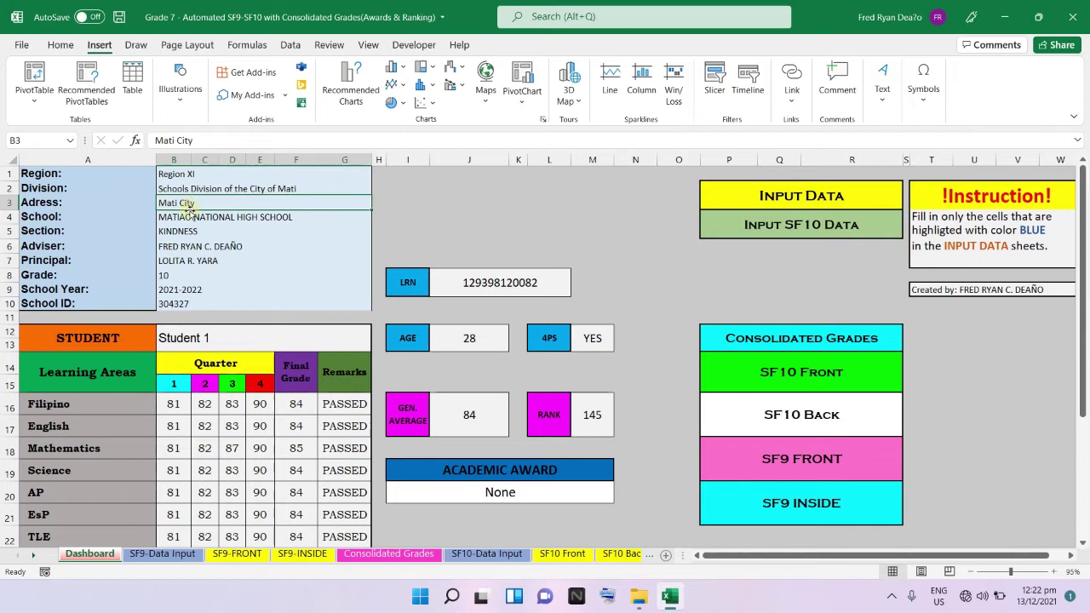
pyautogui.click(214, 216)
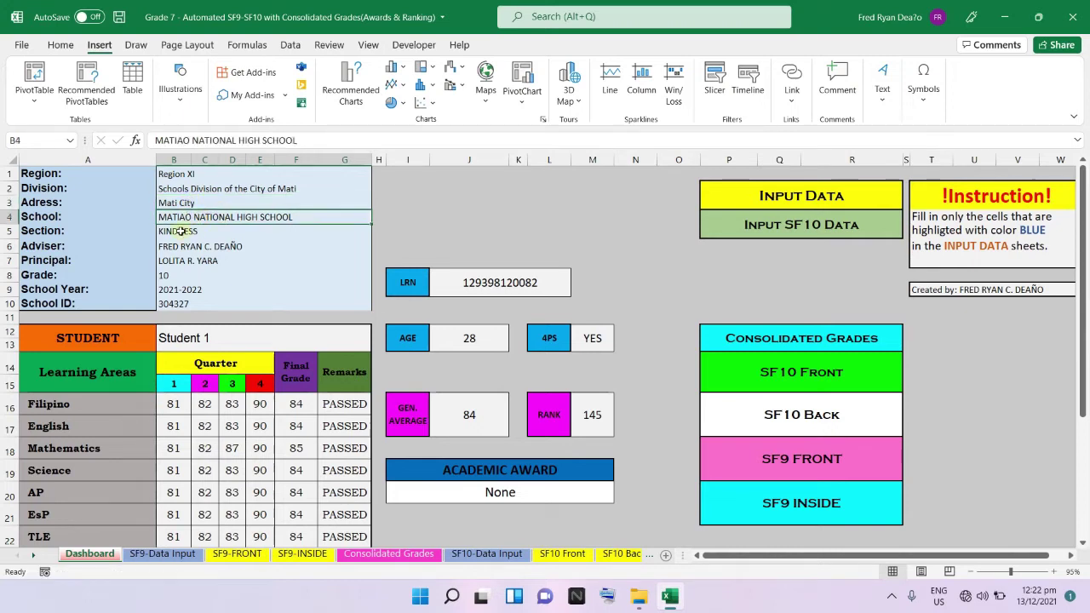
pyautogui.click(179, 230)
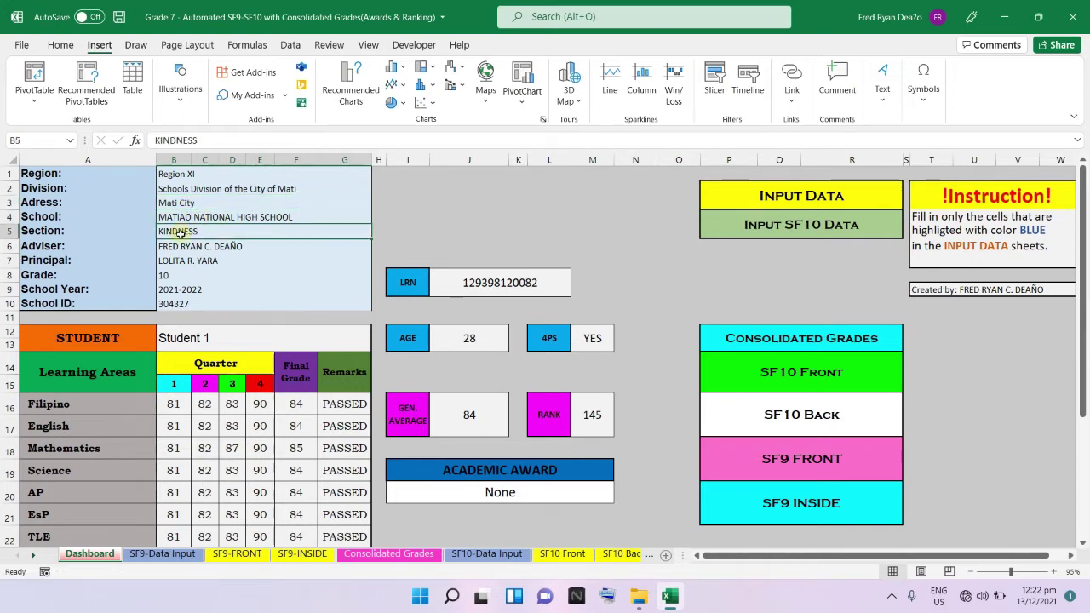
# Review the adviser, principal, grade level, school year and School ID entries in B6–B10.
pyautogui.click(179, 245)
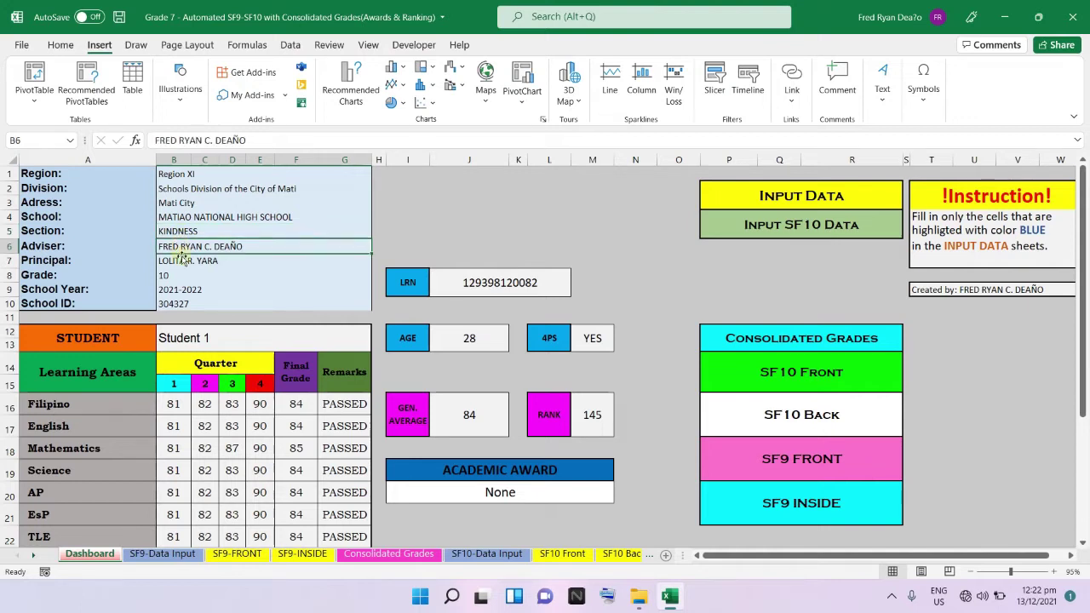
pyautogui.click(180, 260)
pyautogui.click(183, 275)
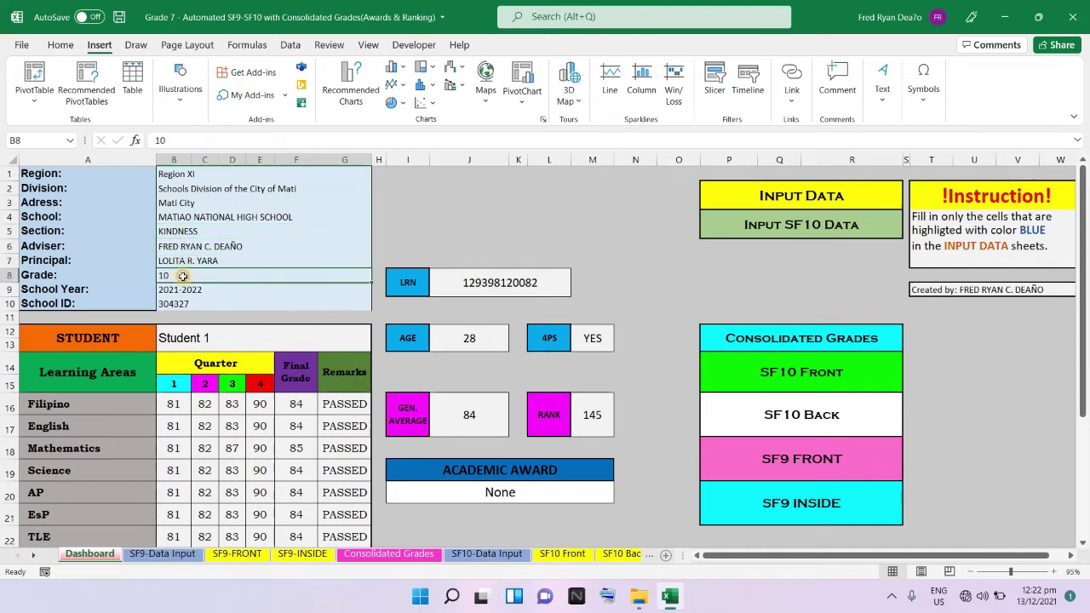
pyautogui.click(185, 290)
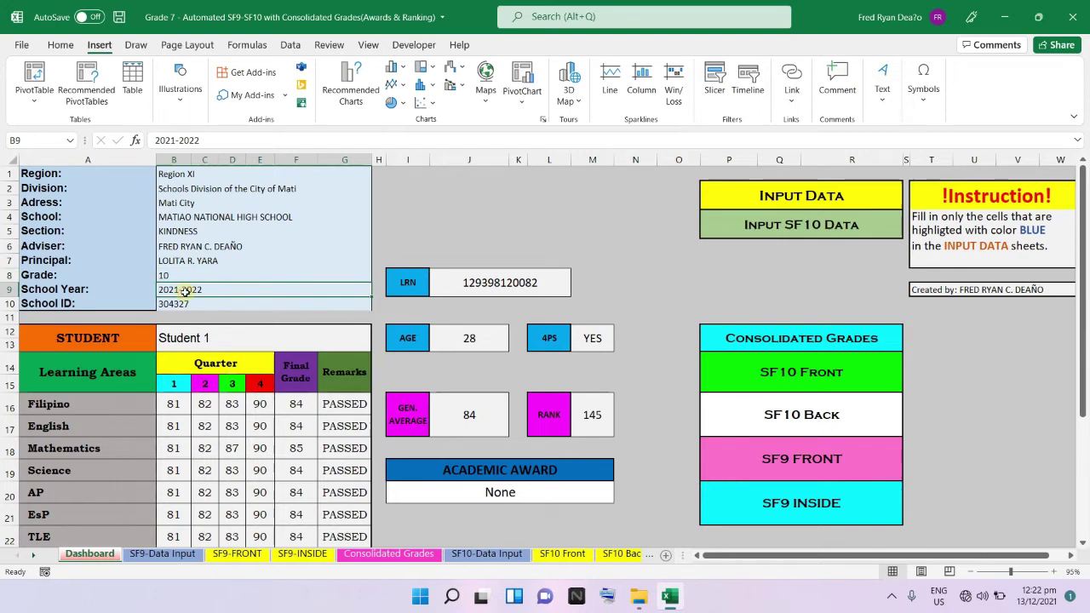
pyautogui.click(197, 304)
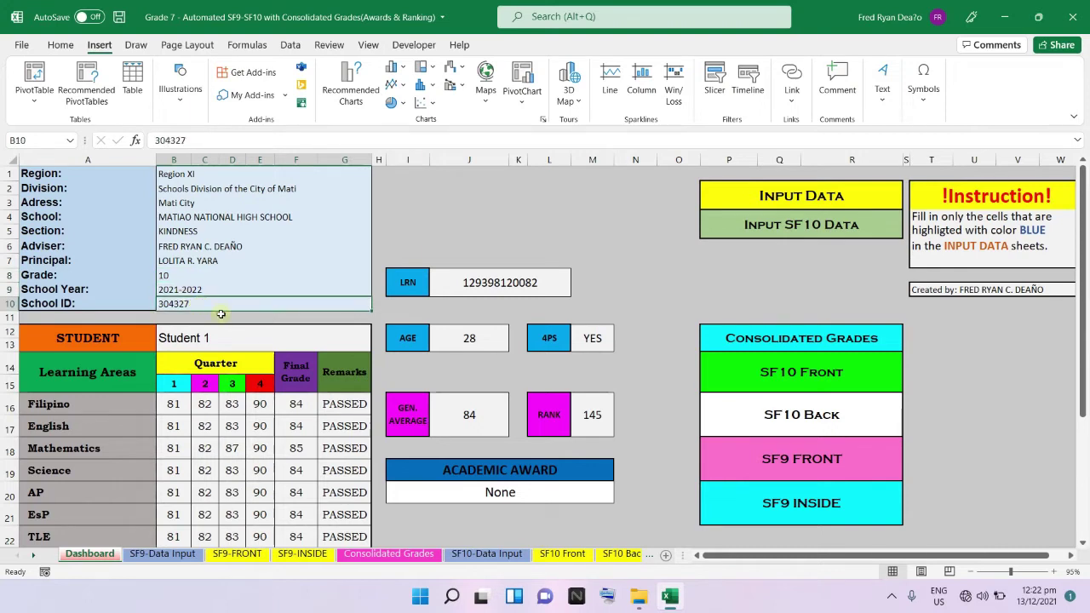
pyautogui.scroll(-2, 243, 328)
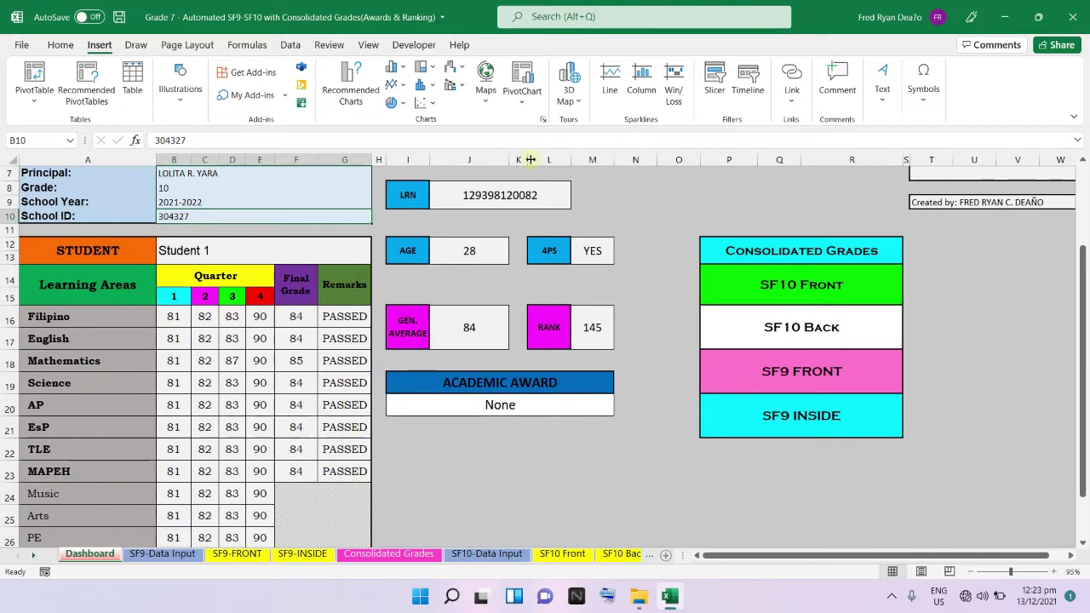
# Switch the B12 student chooser to Student 2, then Student 3, then back to Student 1.
pyautogui.click(350, 249)
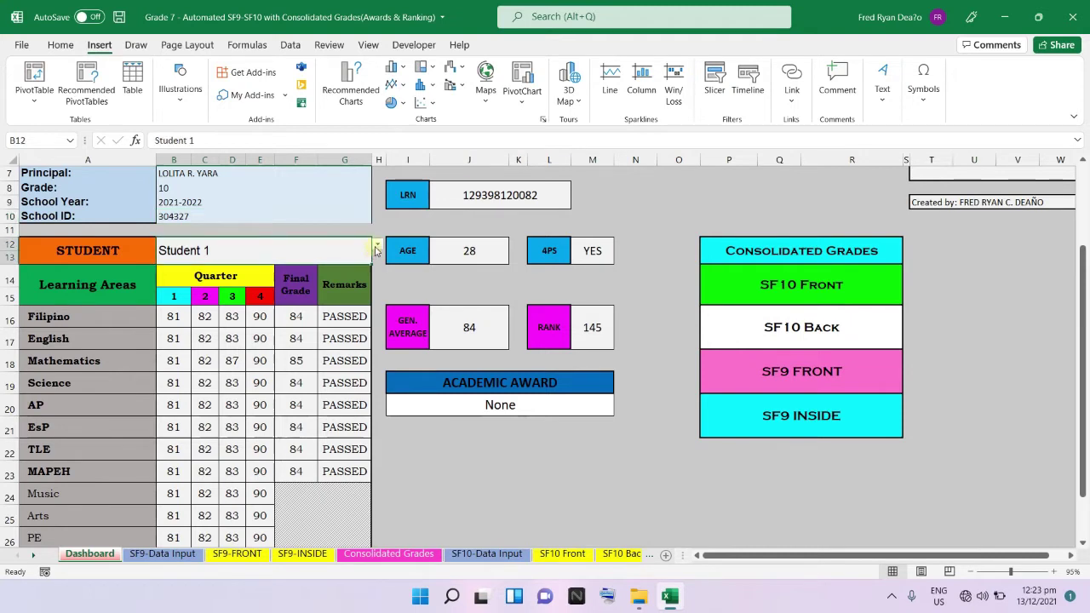
pyautogui.click(377, 246)
pyautogui.click(341, 266)
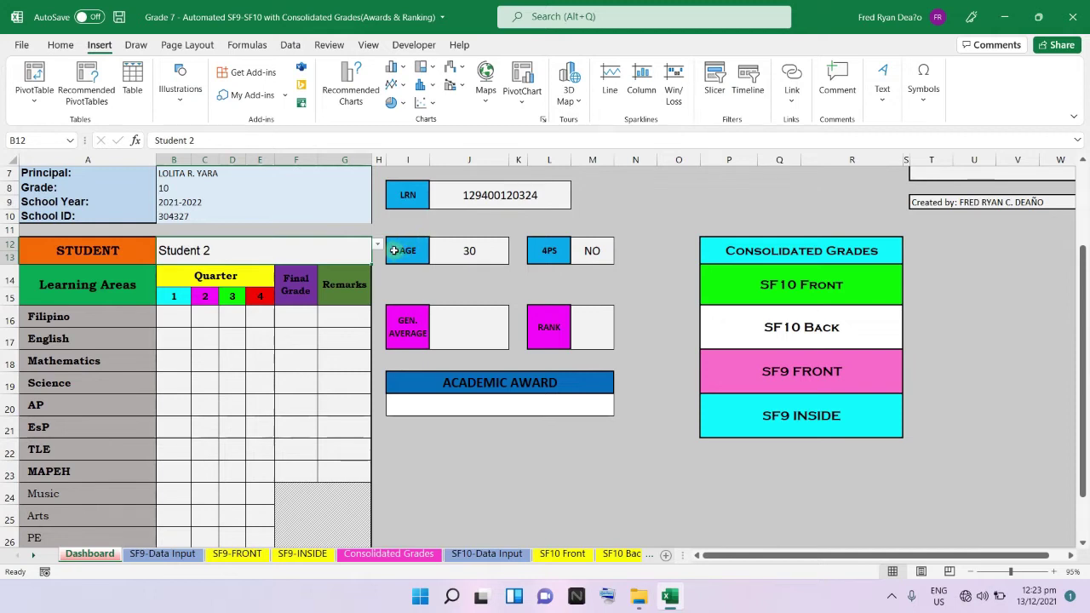
pyautogui.click(377, 246)
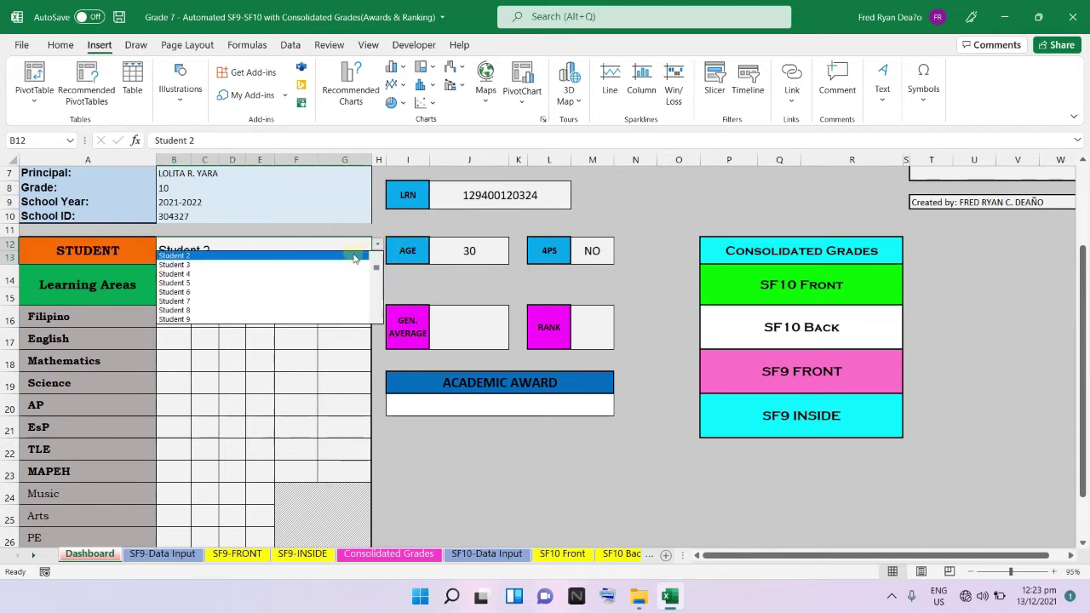
pyautogui.click(334, 265)
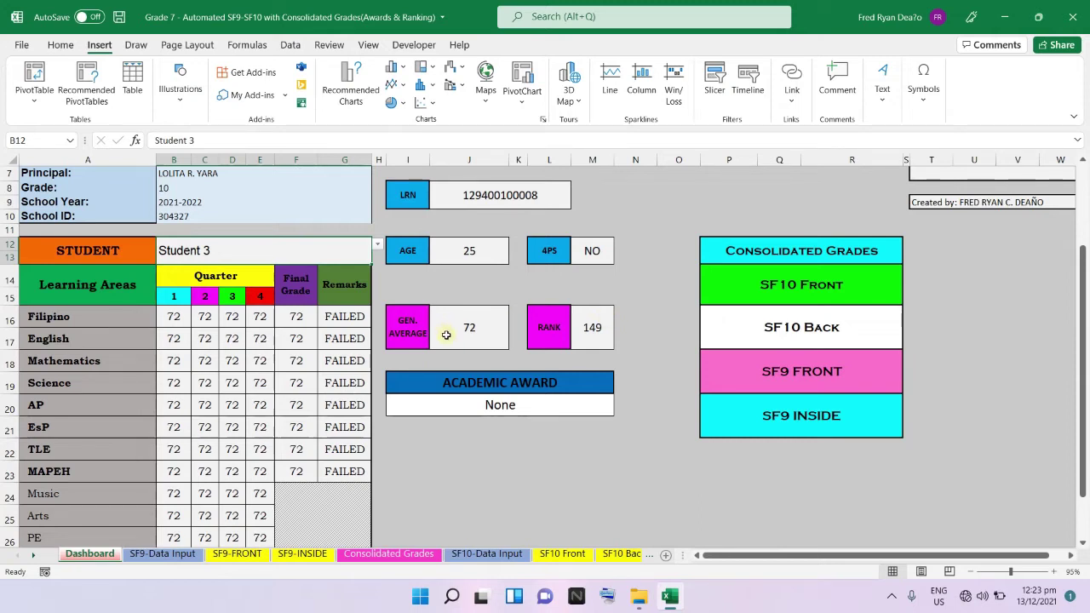
pyautogui.click(377, 245)
pyautogui.click(376, 256)
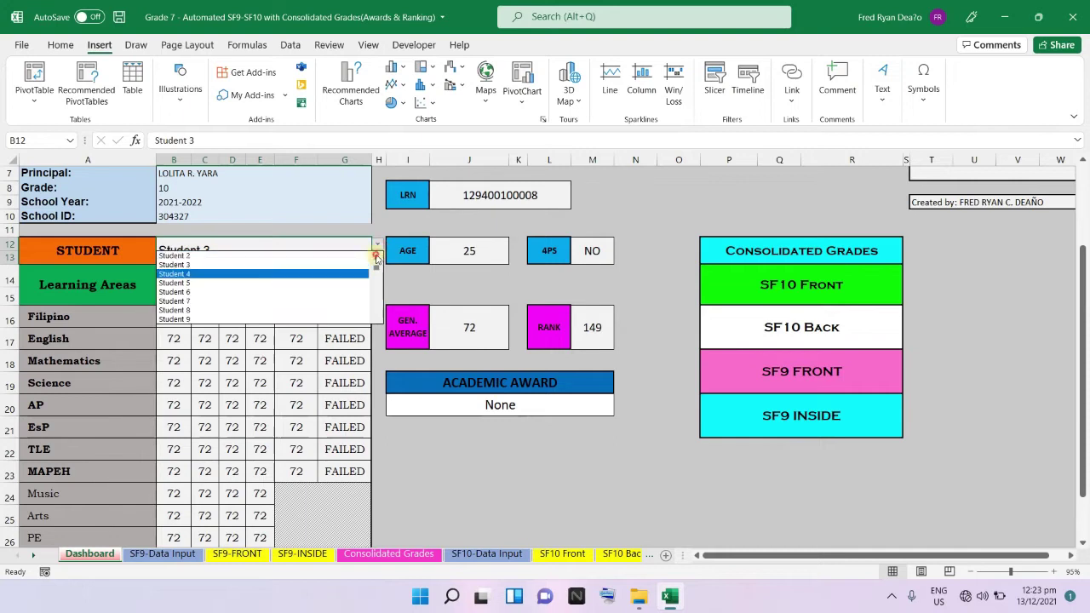
pyautogui.click(376, 257)
pyautogui.click(345, 255)
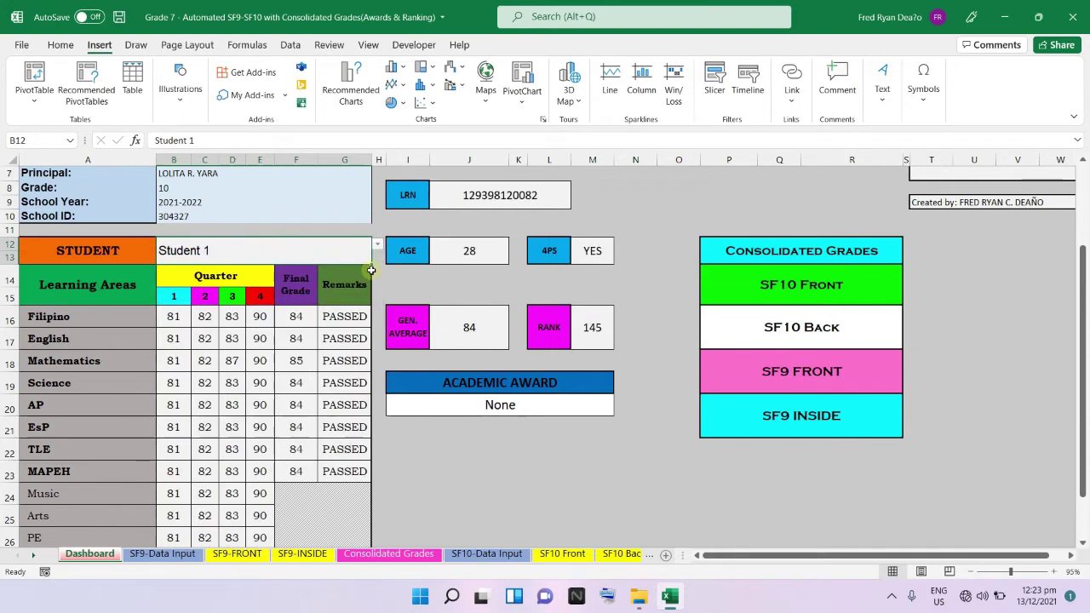
pyautogui.scroll(2, 988, 394)
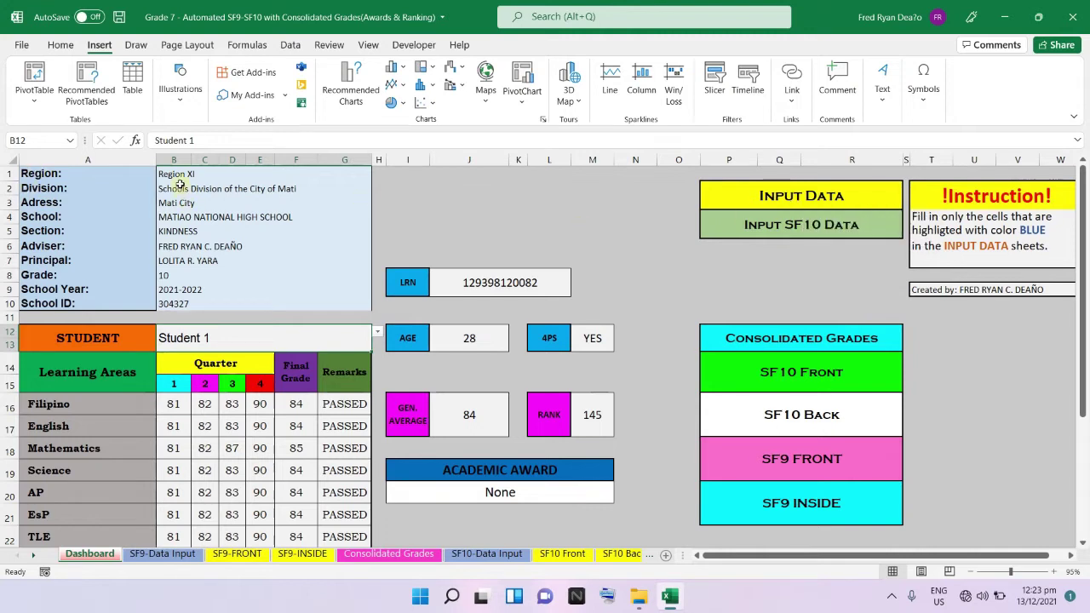
# Enter a new adviser name in capitals in B6 and confirm it as teacher on SF9-FRONT.
pyautogui.click(191, 247)
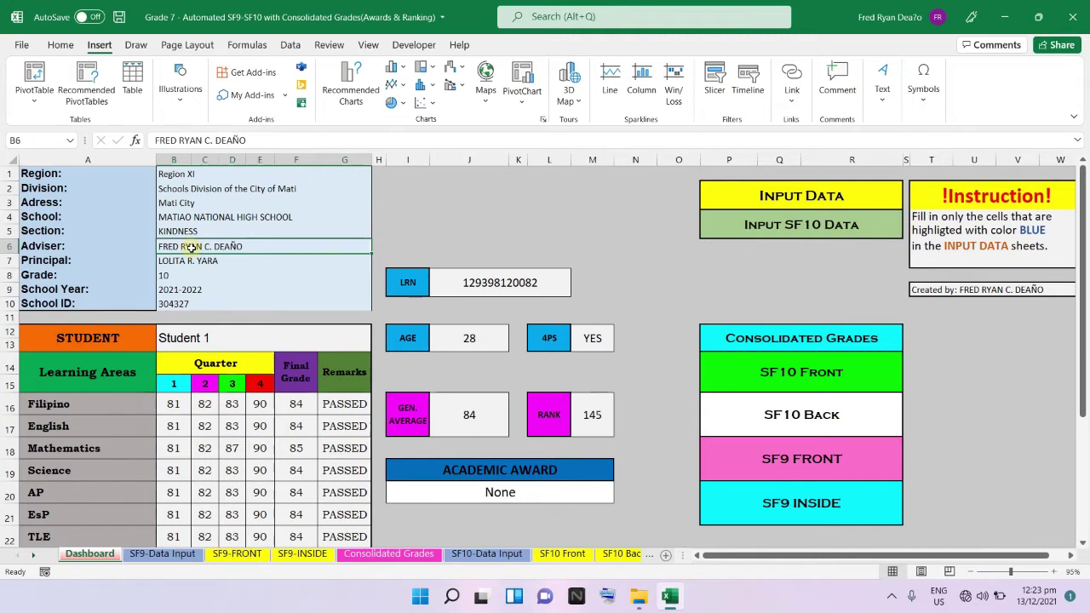
pyautogui.press('capslock')
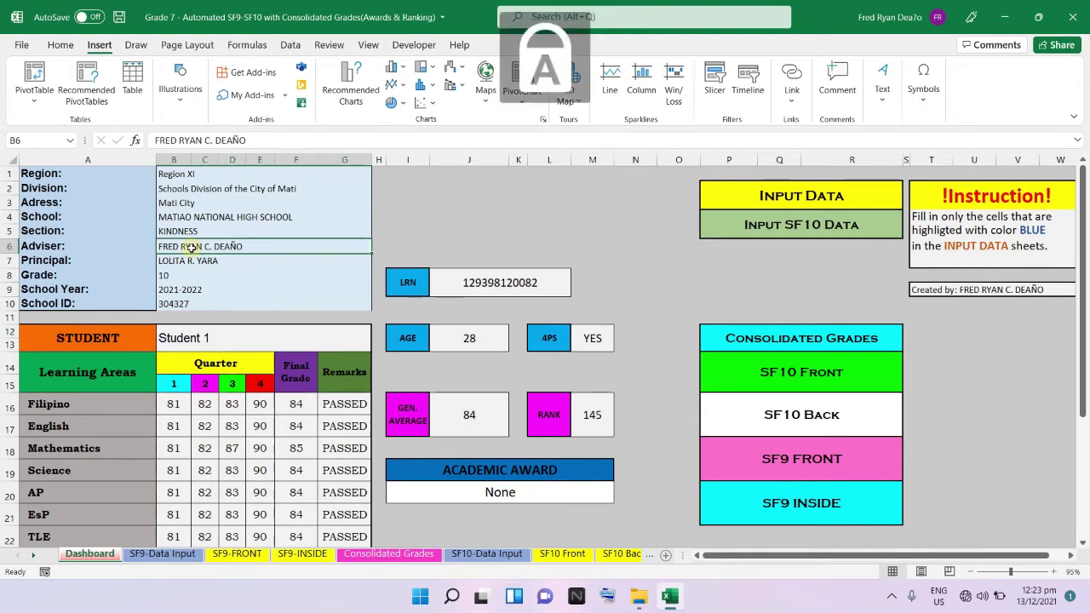
pyautogui.write('JUAN DELA C')
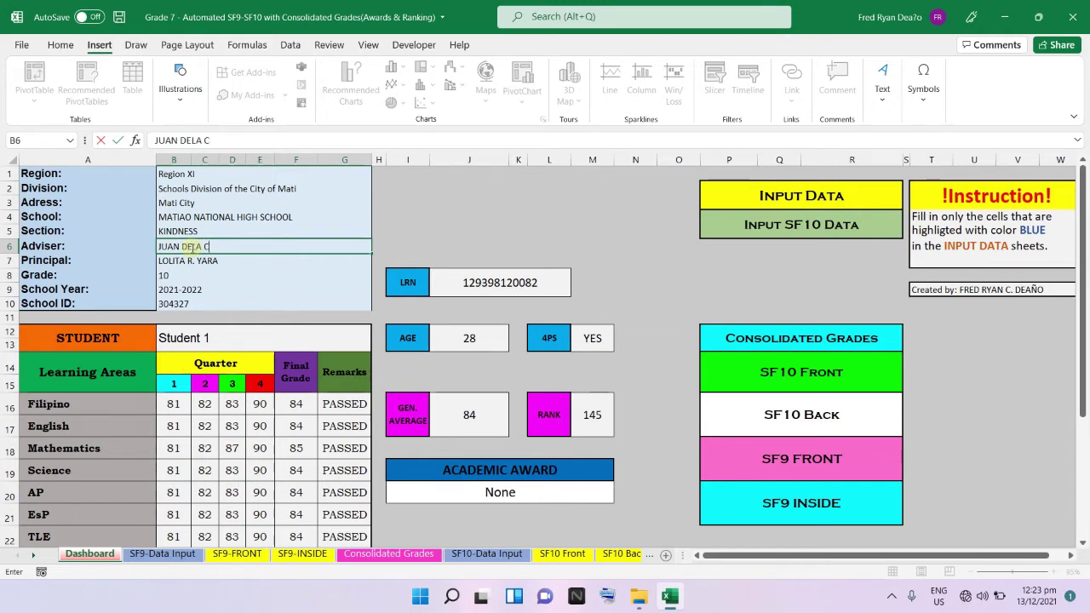
pyautogui.write('RUZ')
pyautogui.click(252, 291)
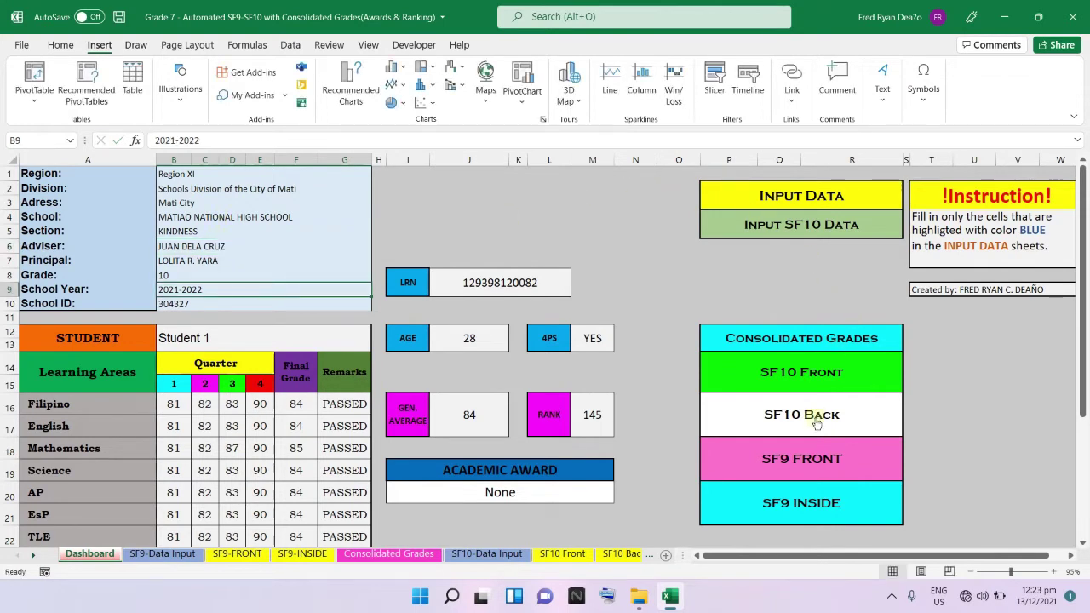
pyautogui.click(797, 464)
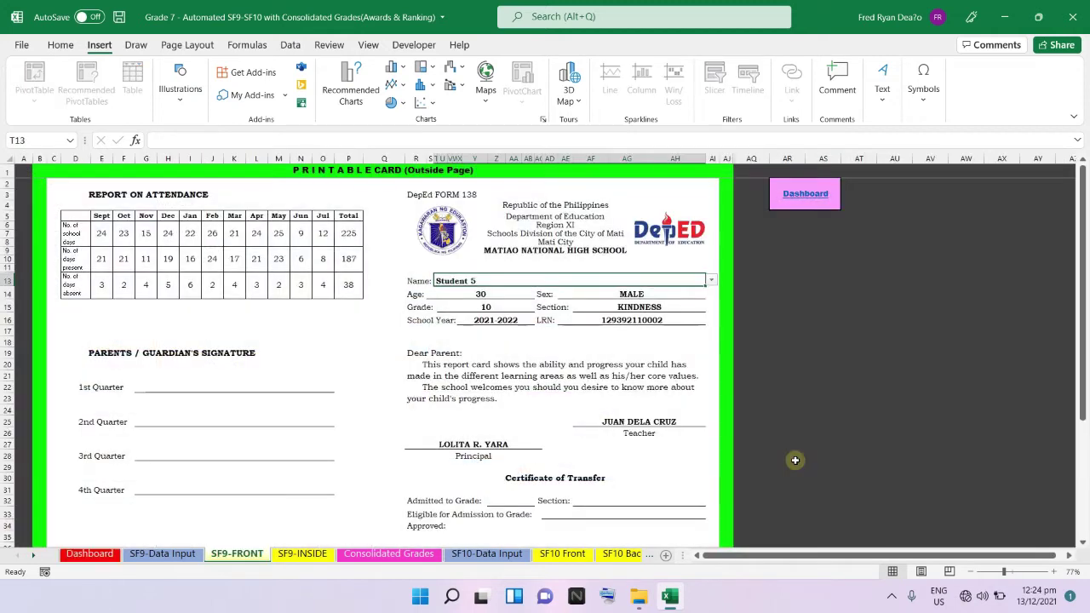
pyautogui.click(677, 421)
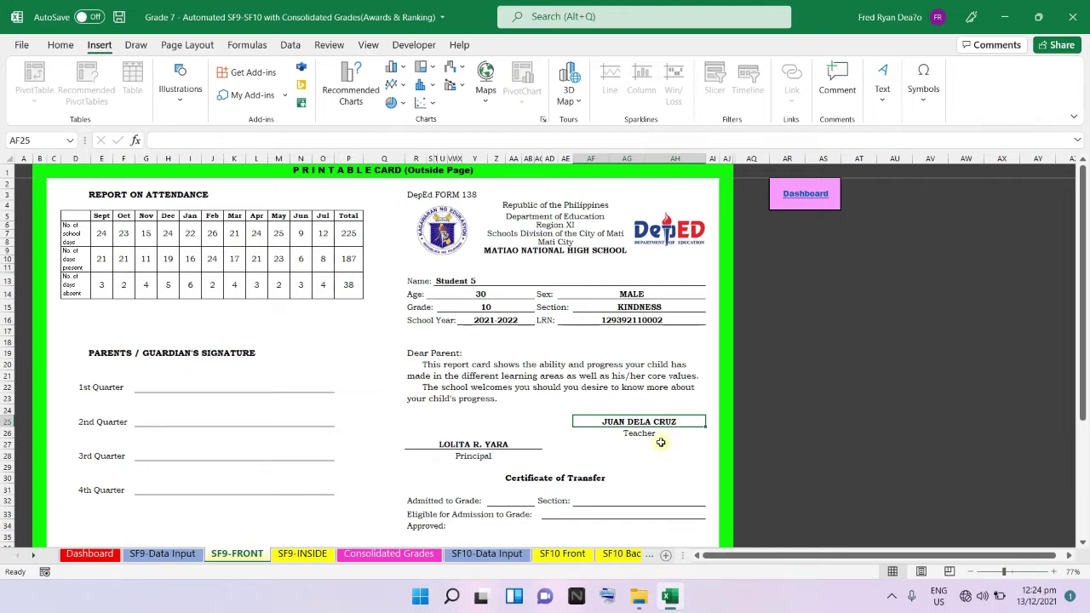
pyautogui.click(803, 193)
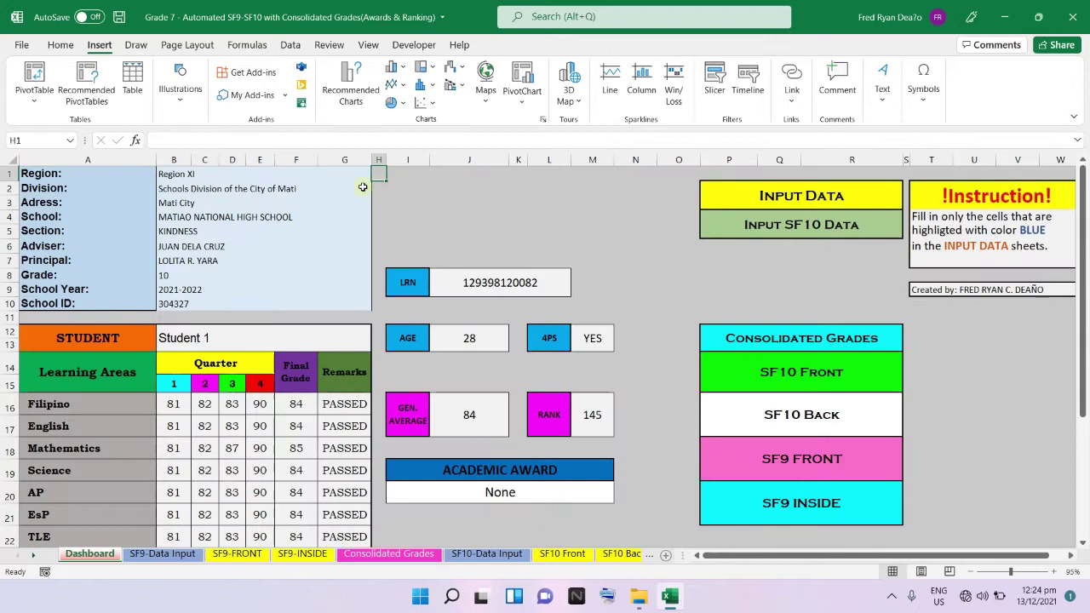
# Clear the school details block B1:G10 on the Dashboard and check the SF9-FRONT header.
pyautogui.click(213, 177)
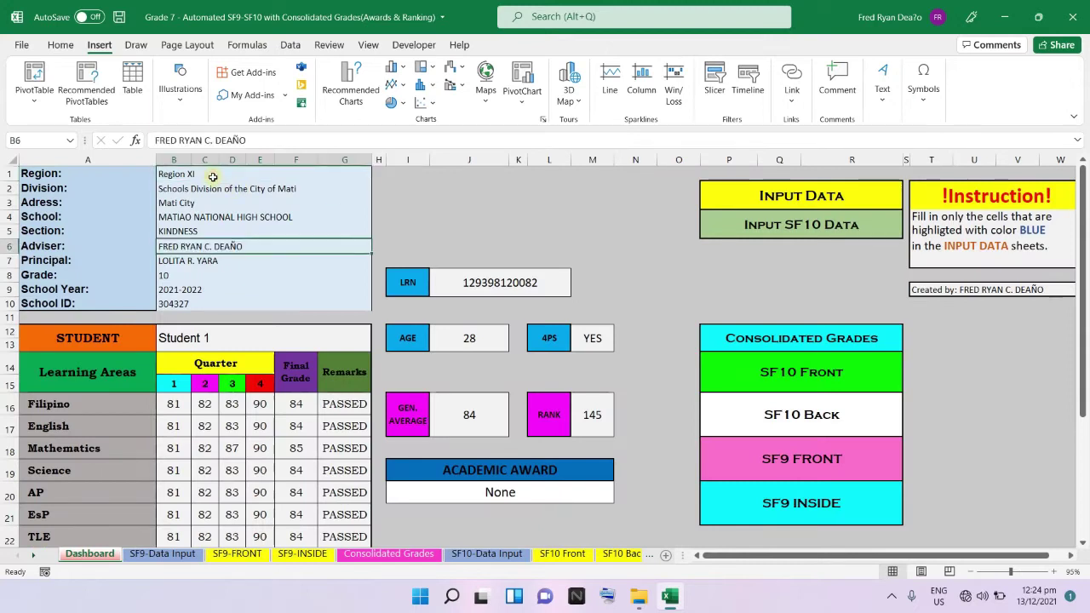
pyautogui.moveTo(213, 176); pyautogui.dragTo(240, 303)
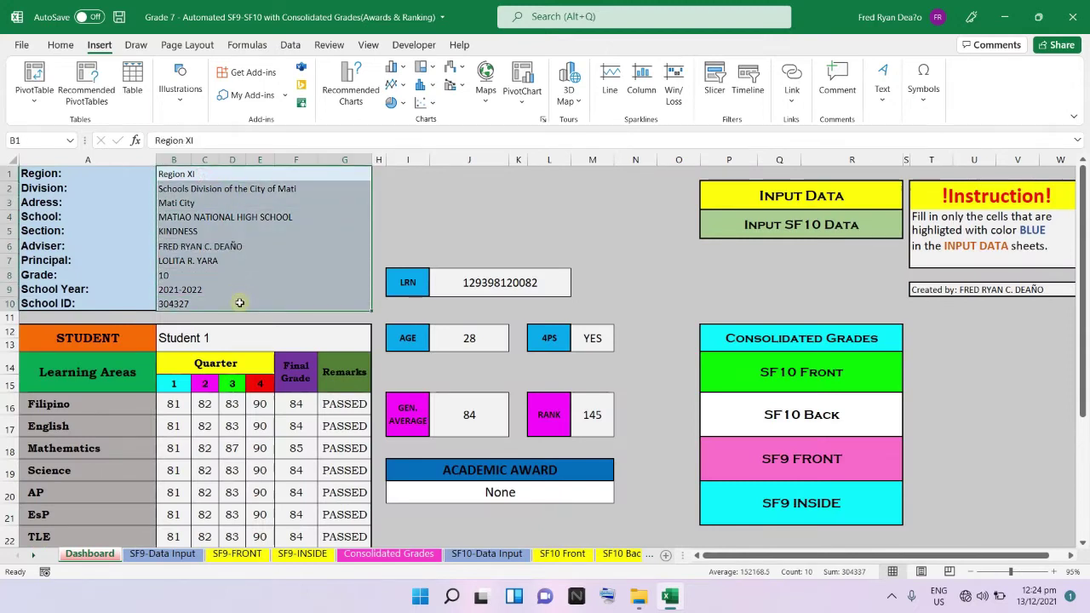
pyautogui.press('Delete')
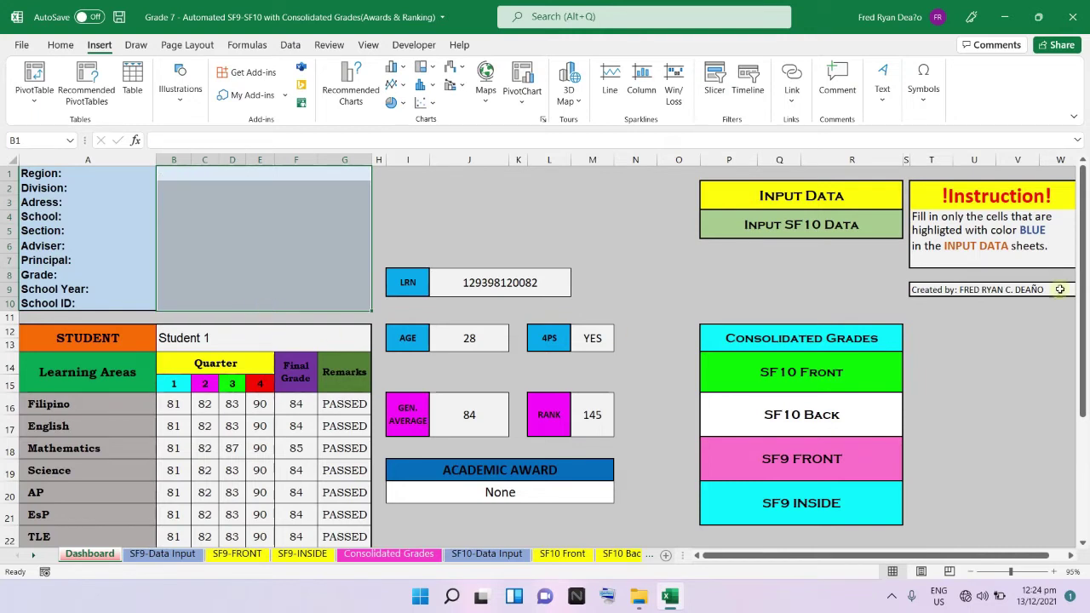
pyautogui.click(825, 460)
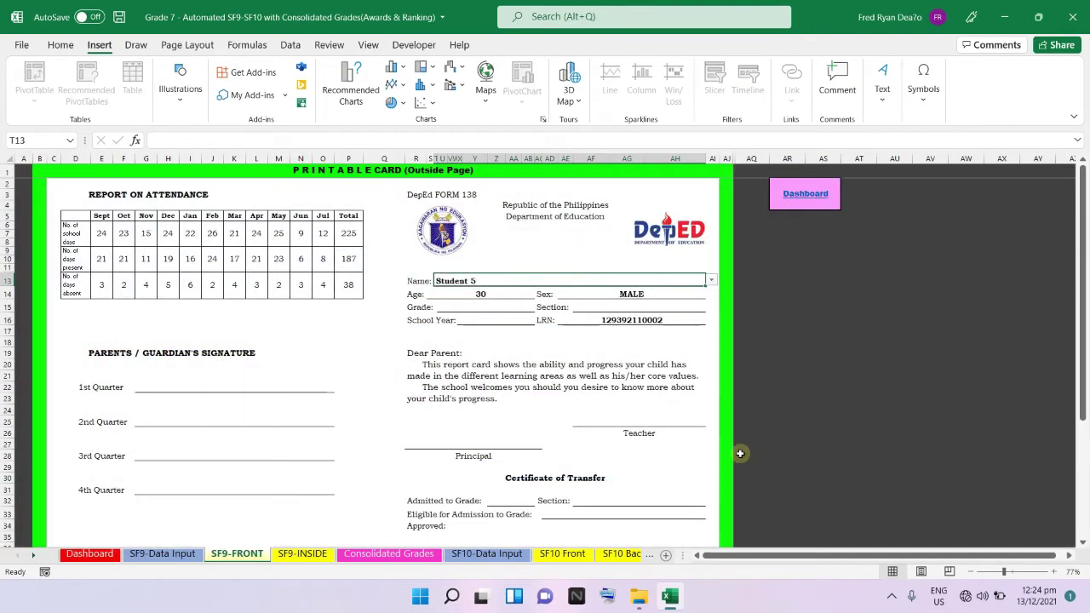
pyautogui.scroll(-3, 738, 452)
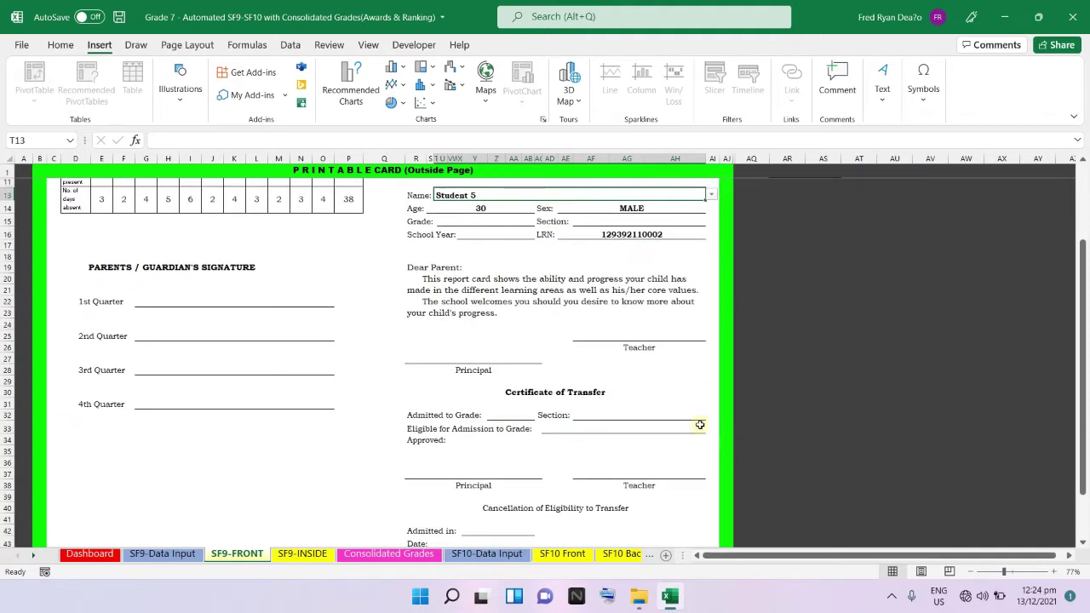
pyautogui.scroll(3, 700, 424)
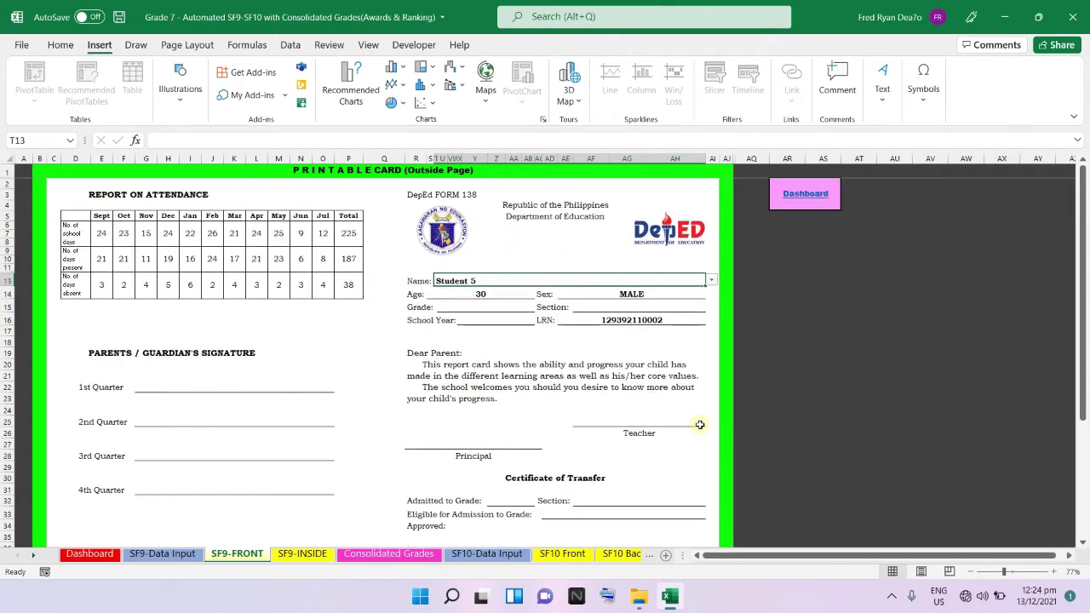
pyautogui.click(790, 195)
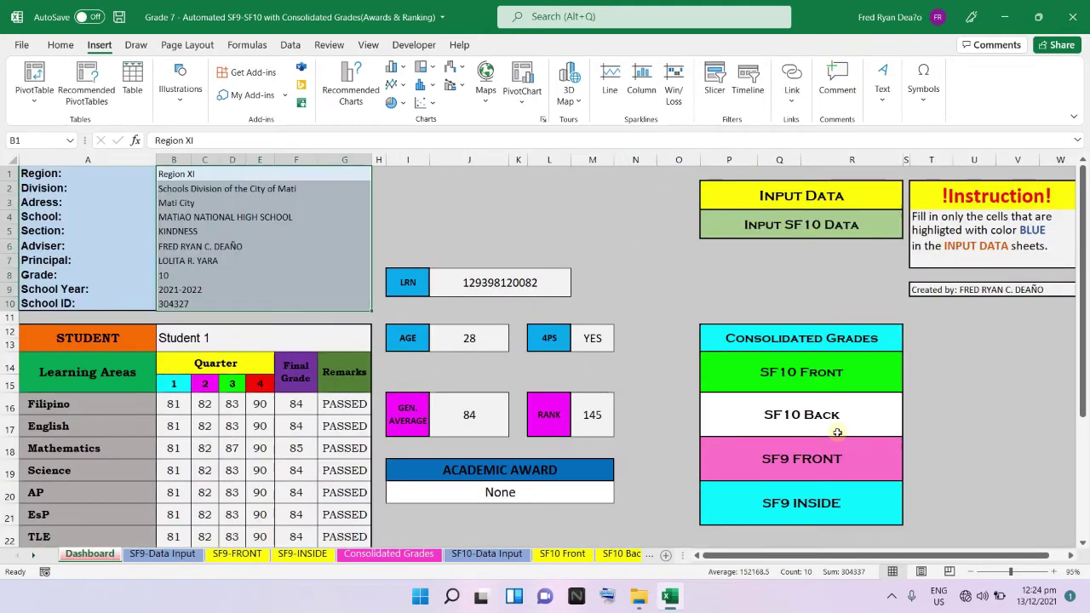
# Recheck the SF9-FRONT header with the details restored, then open SF9-Data Input.
pyautogui.click(823, 466)
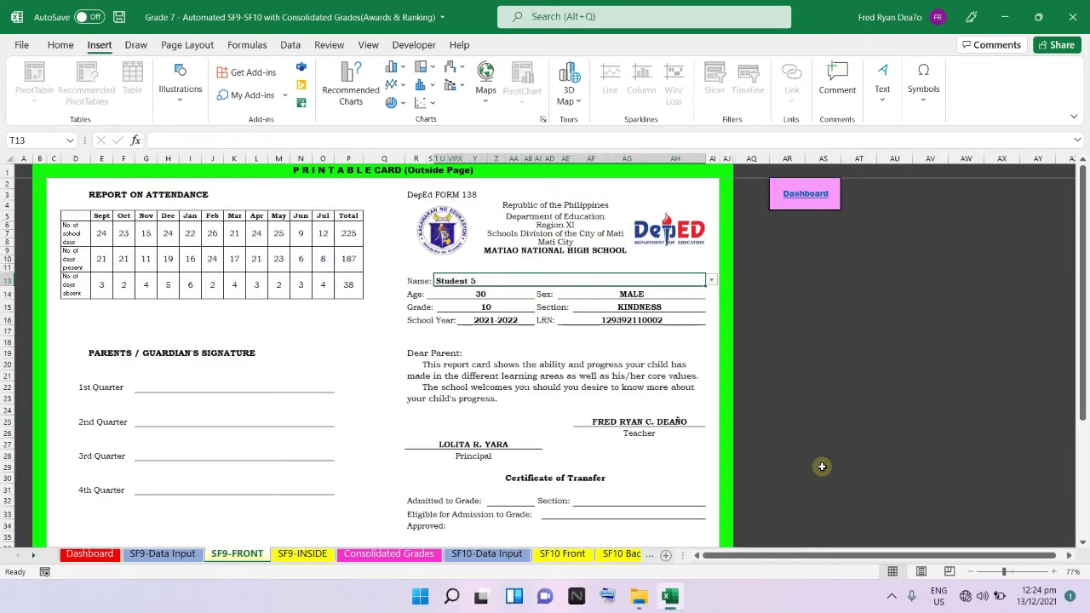
pyautogui.click(96, 554)
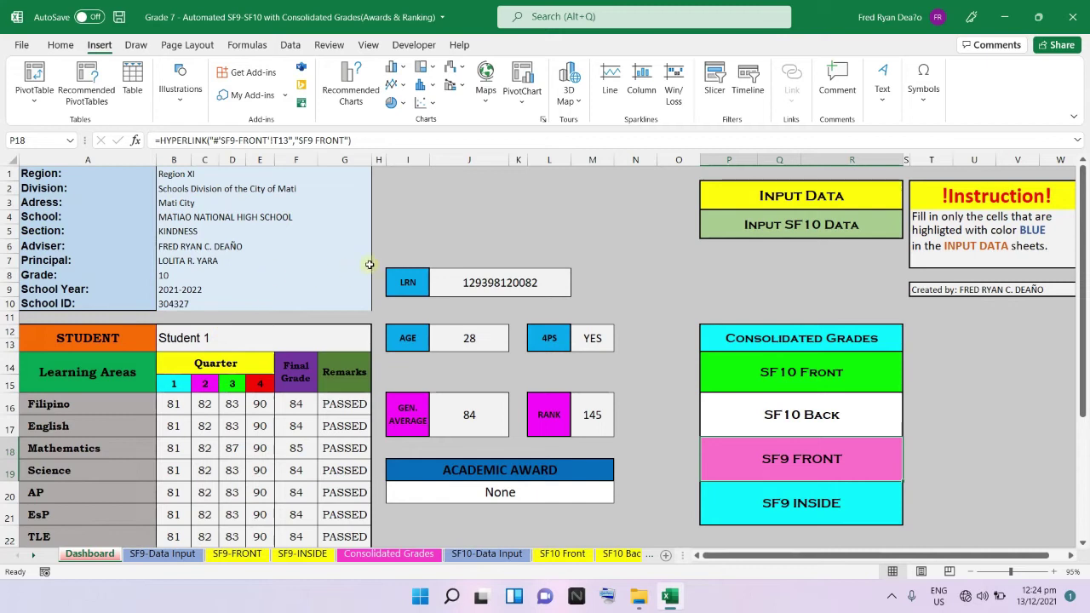
pyautogui.click(790, 199)
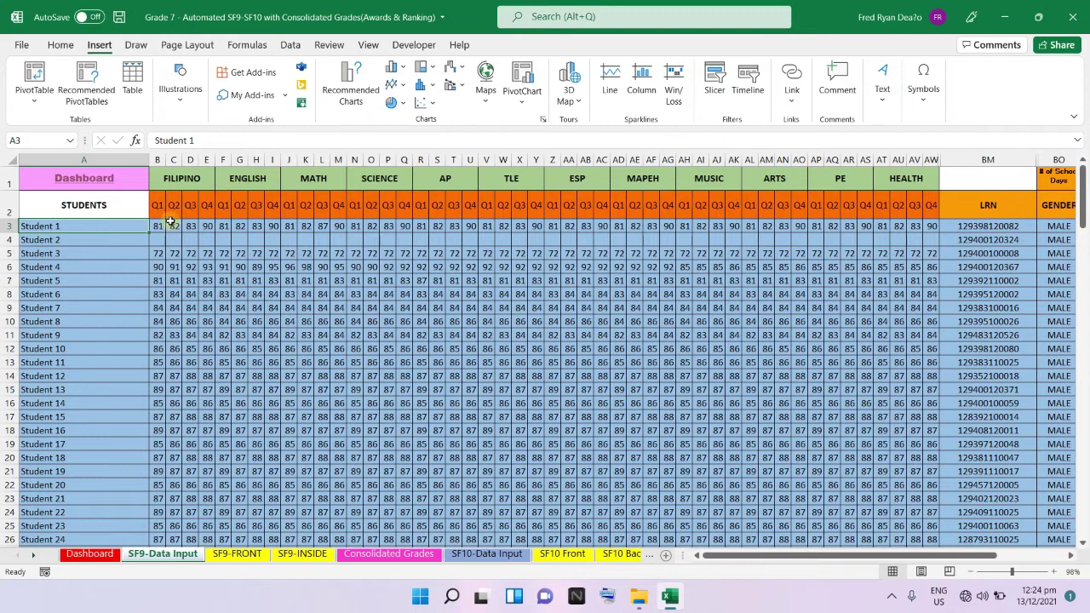
# Scroll SF9-Data Input out to column CB and back, then return to the Dashboard.
pyautogui.moveTo(839, 555); pyautogui.dragTo(950, 572)
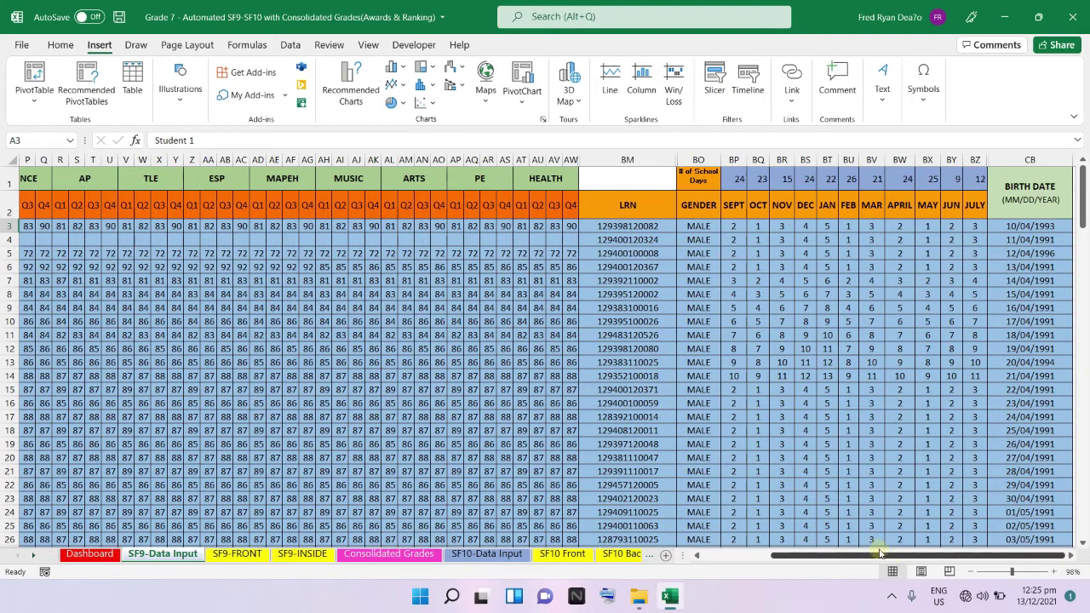
pyautogui.moveTo(880, 554); pyautogui.dragTo(814, 554)
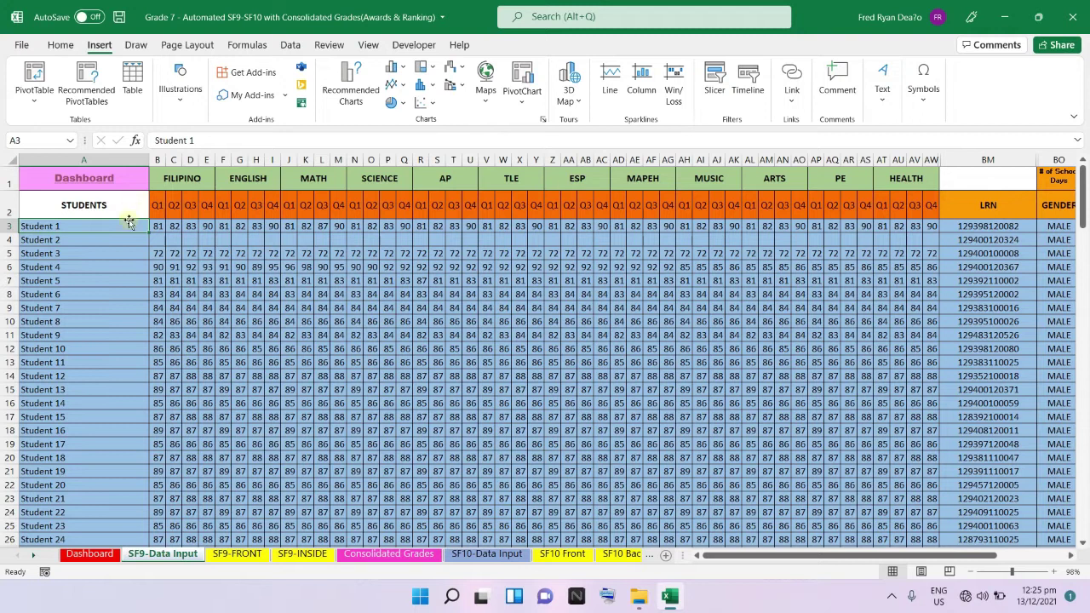
pyautogui.click(90, 185)
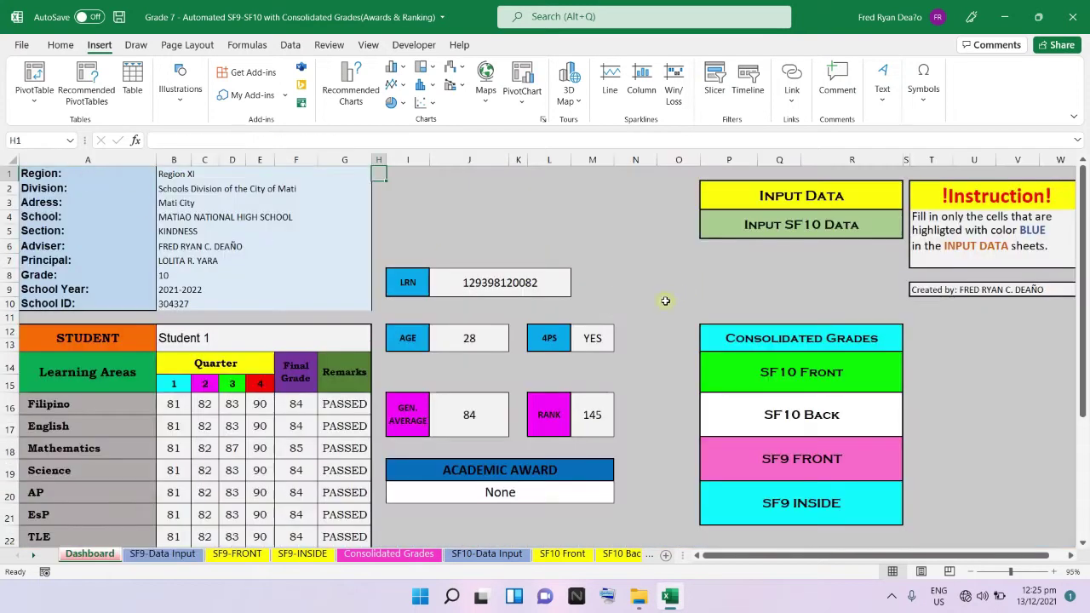
pyautogui.click(822, 345)
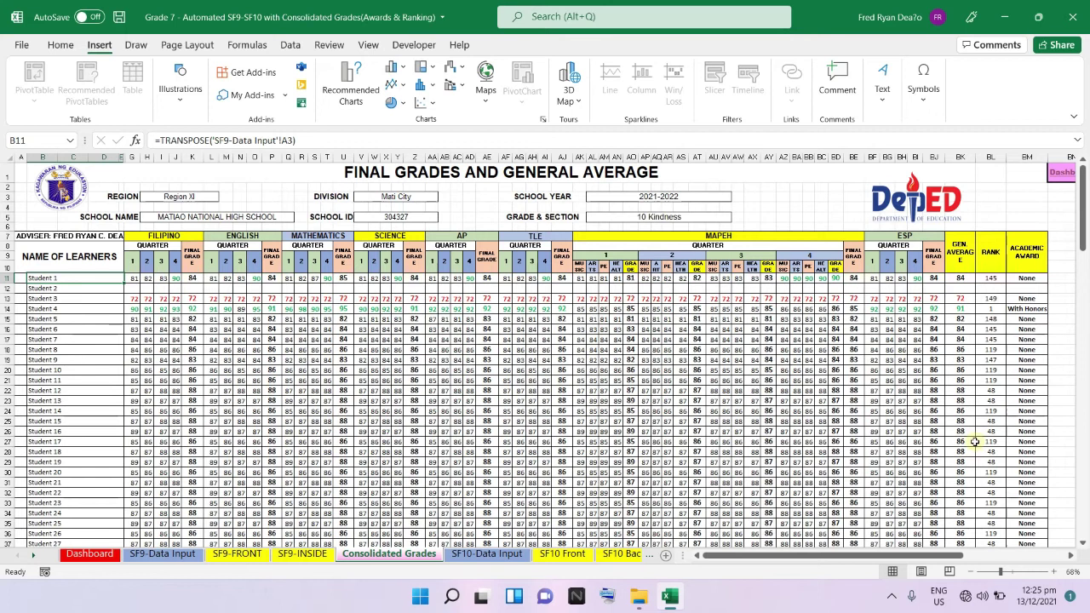
pyautogui.click(1058, 173)
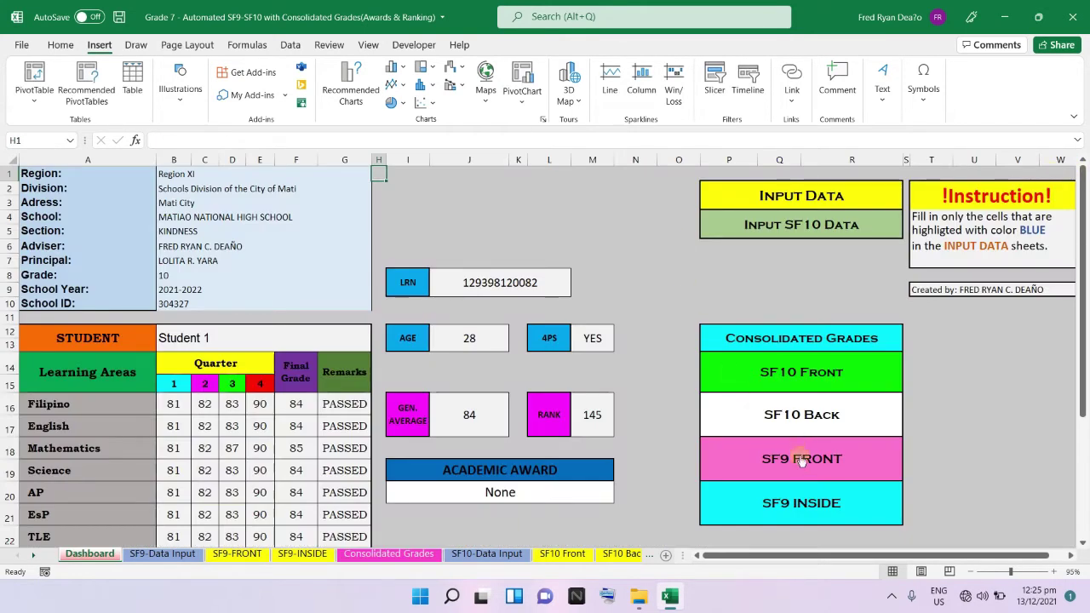
pyautogui.click(809, 385)
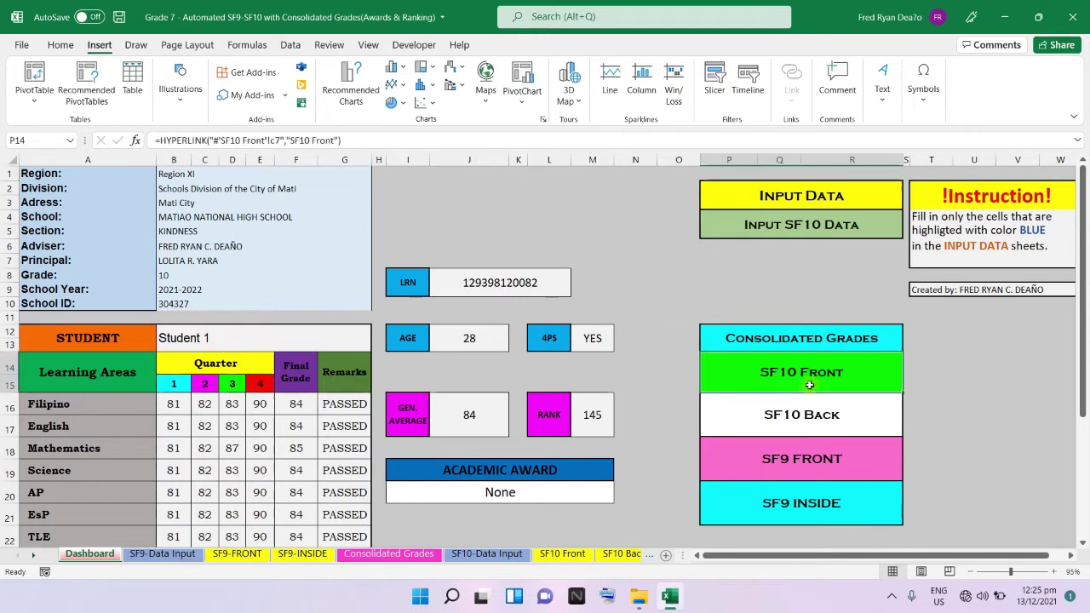
pyautogui.click(805, 378)
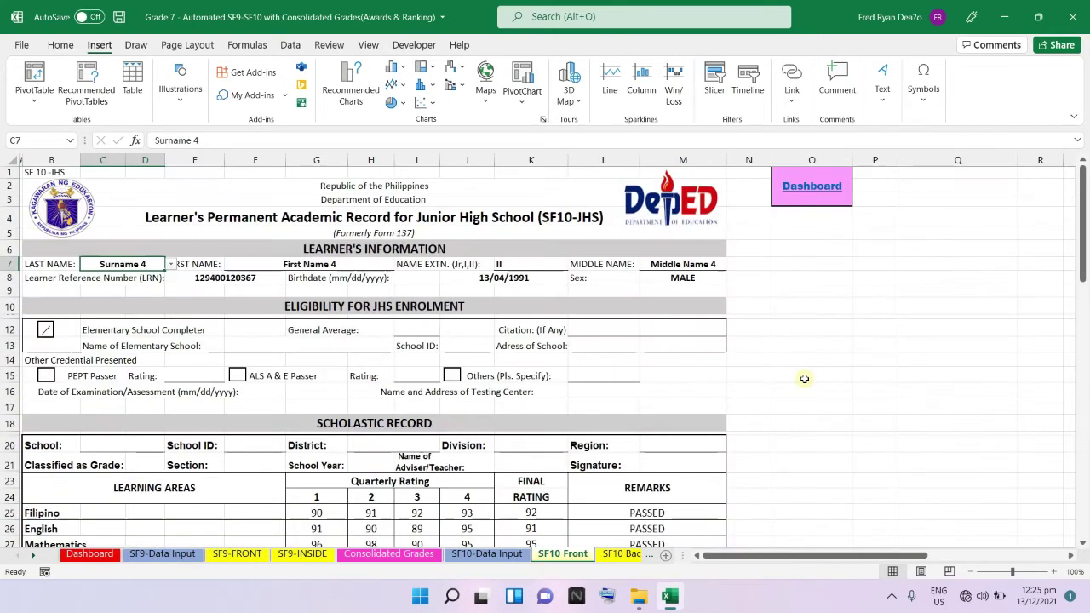
pyautogui.scroll(-2, 805, 378)
pyautogui.scroll(2, 803, 380)
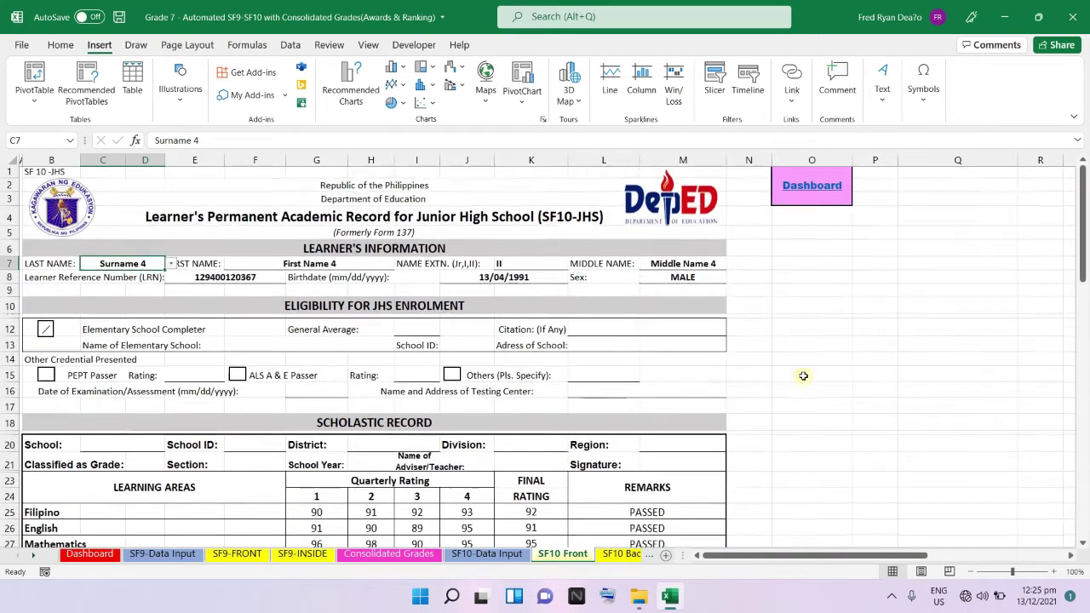
pyautogui.click(814, 191)
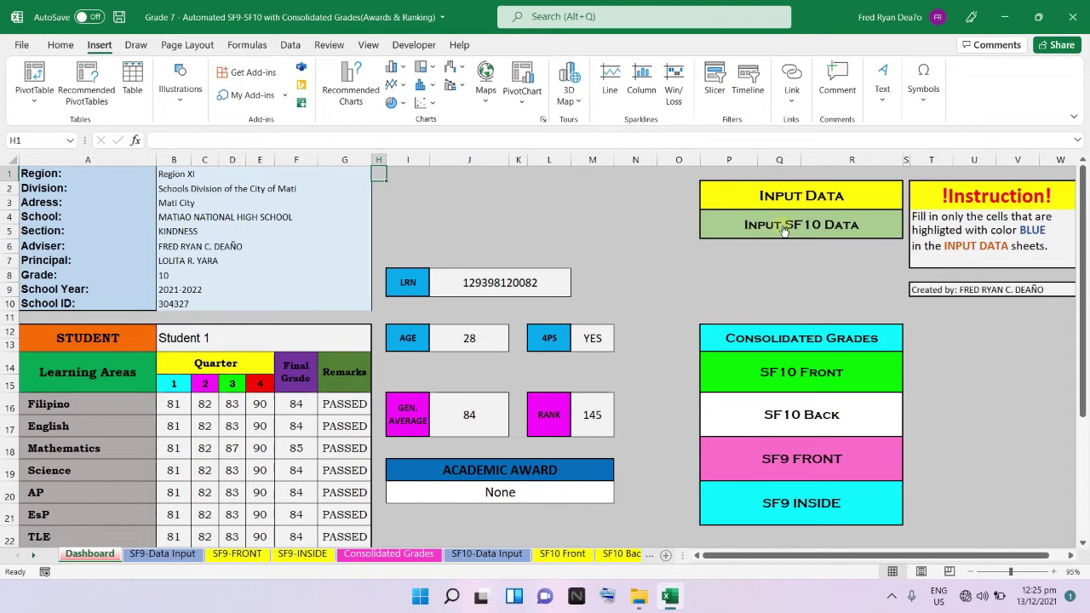
pyautogui.click(828, 464)
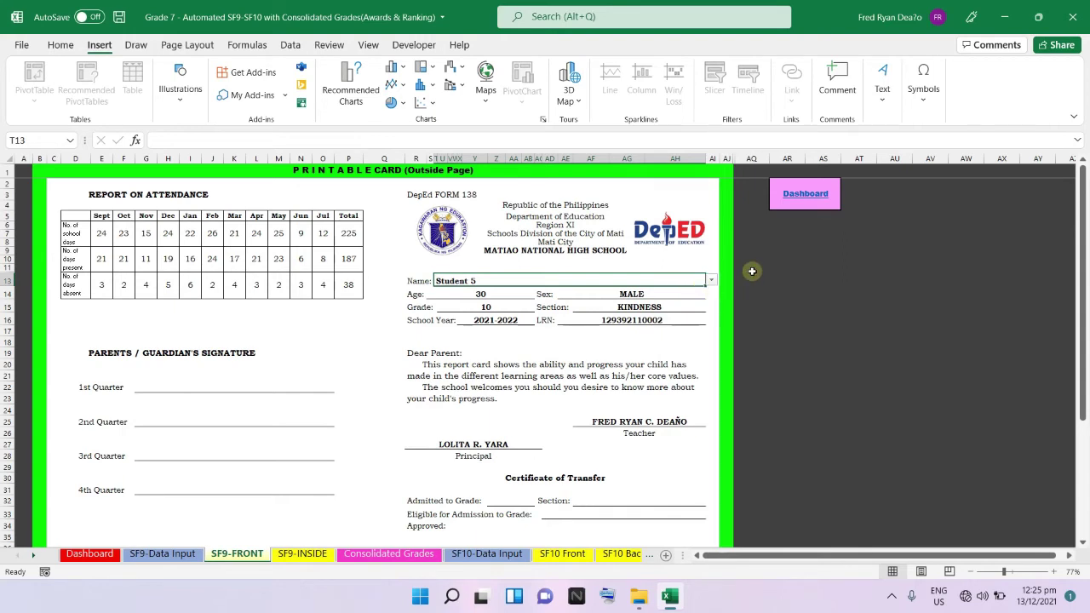
pyautogui.click(815, 195)
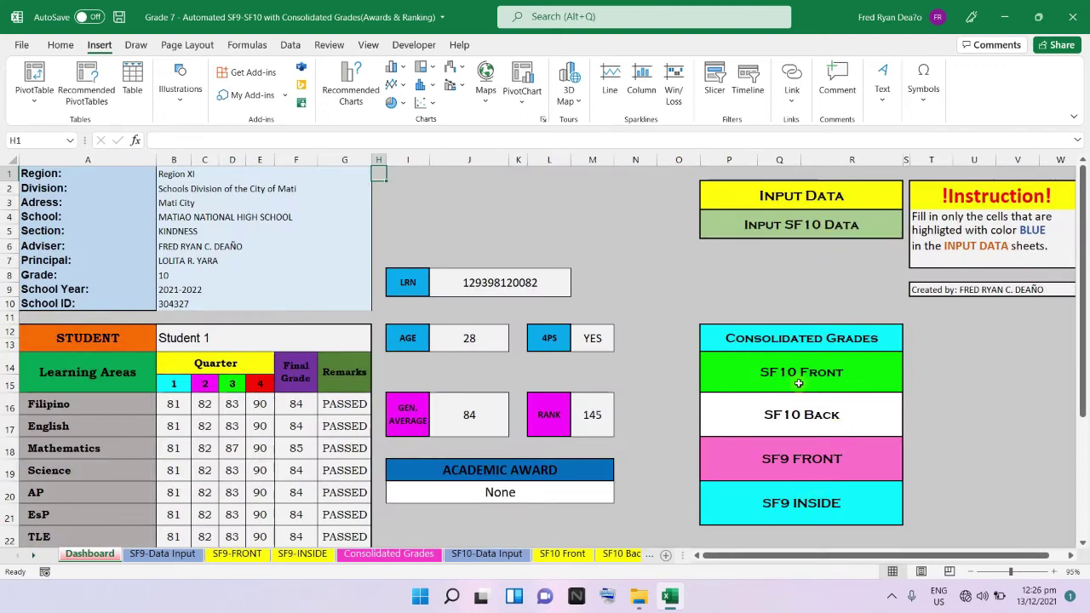
pyautogui.click(791, 375)
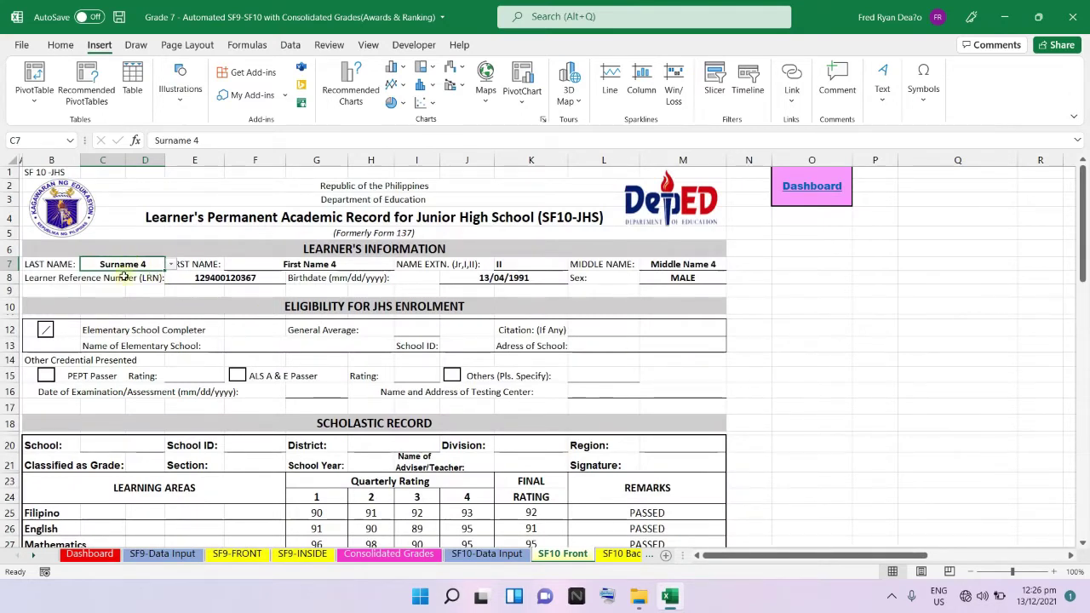
pyautogui.click(264, 270)
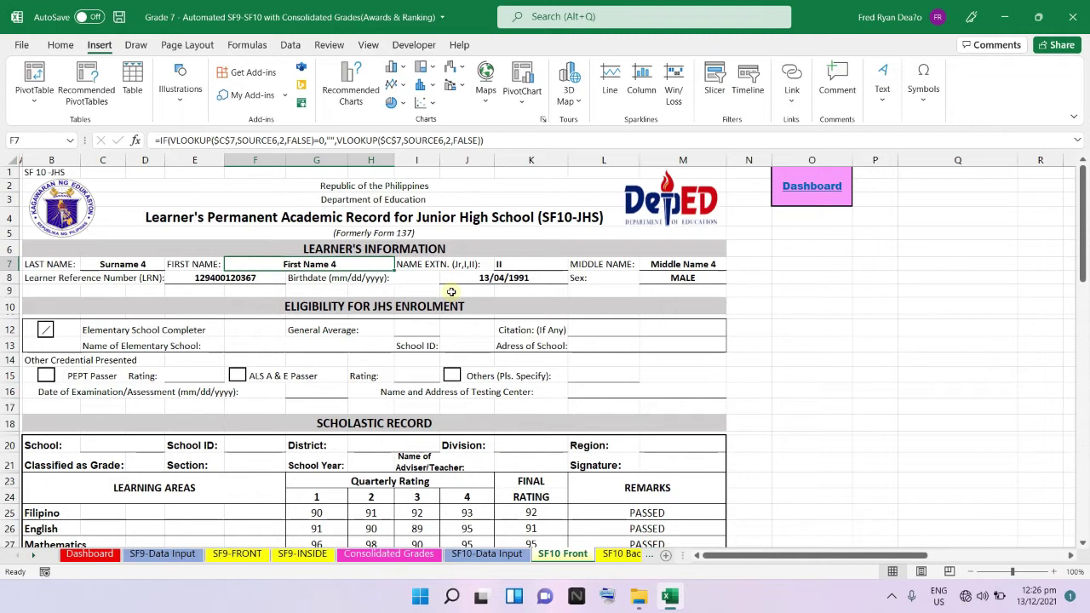
pyautogui.click(516, 267)
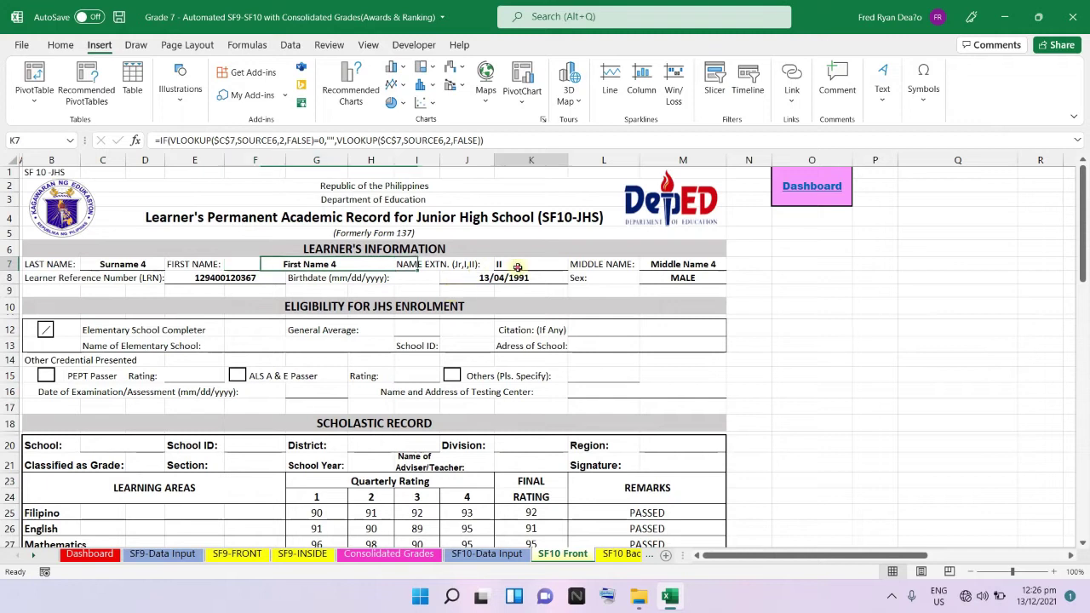
pyautogui.click(682, 265)
pyautogui.click(809, 190)
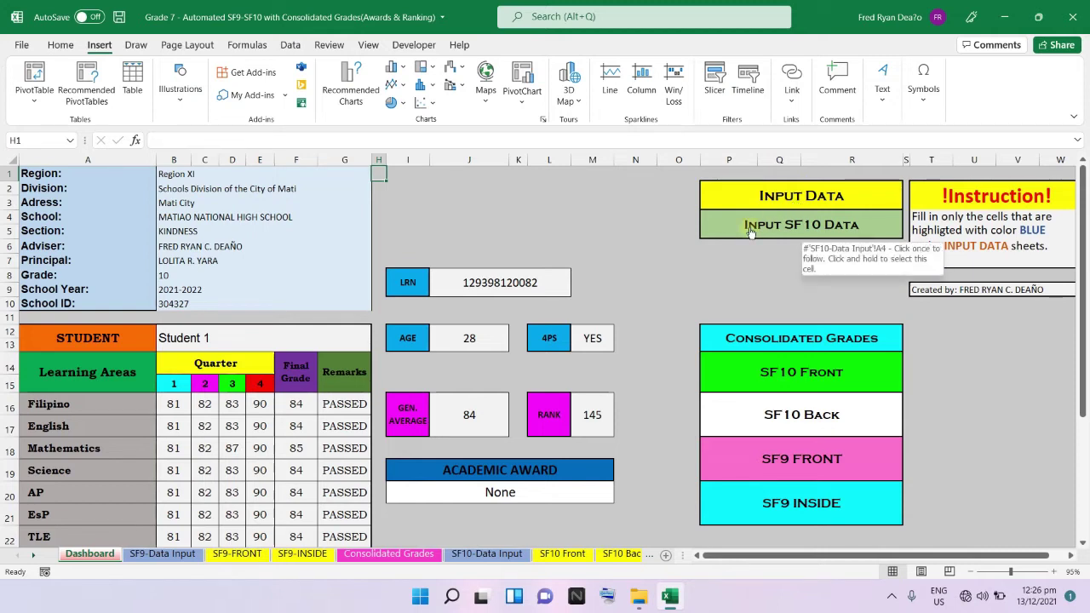
pyautogui.click(751, 228)
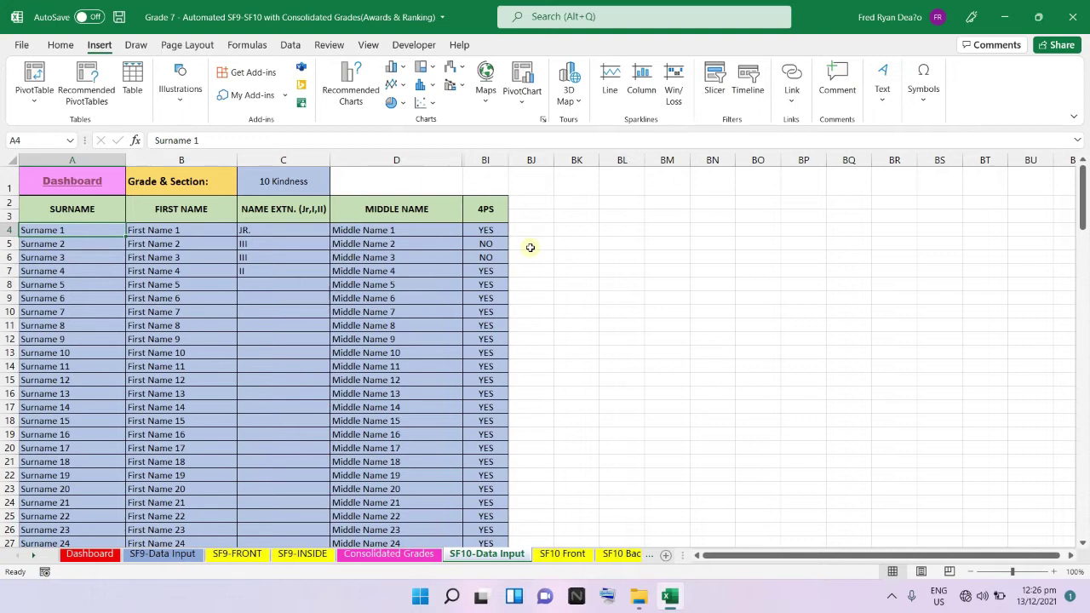
pyautogui.click(72, 184)
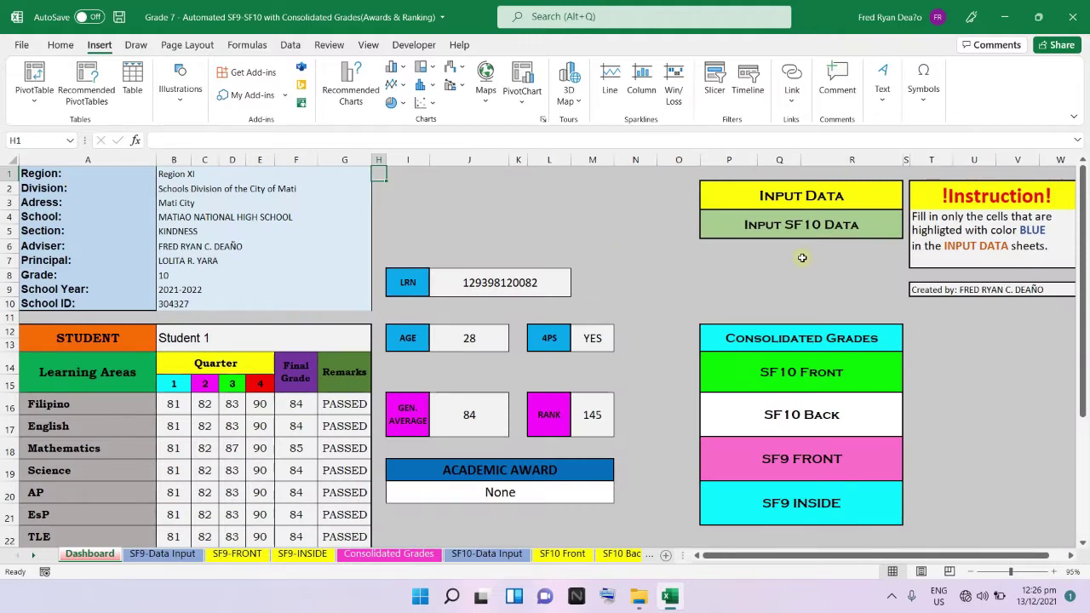
# Open SF9-Data Input and give the first student in A3 a new name.
pyautogui.click(791, 198)
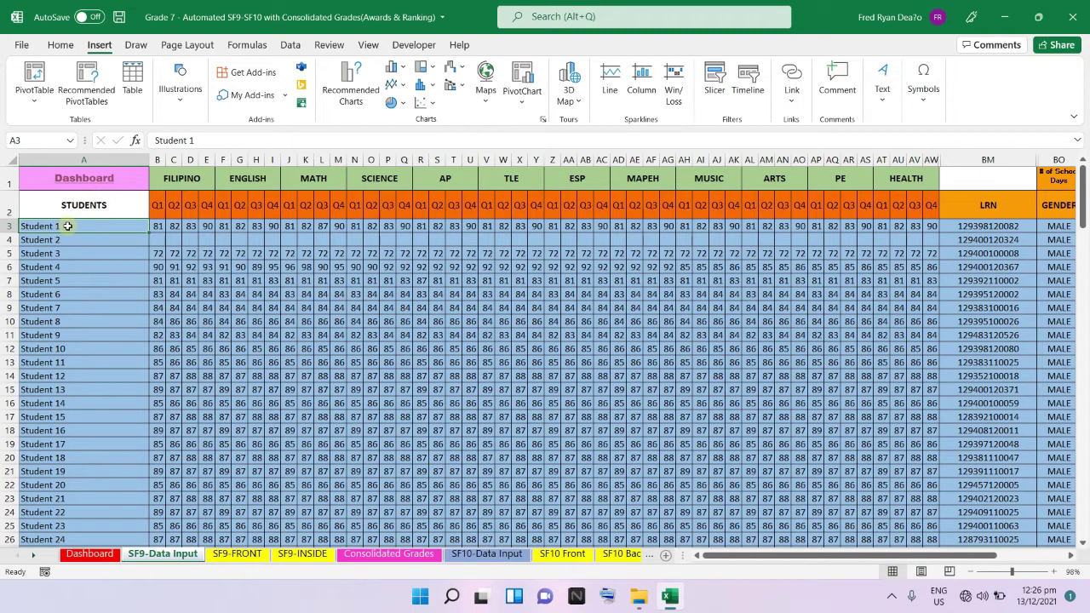
pyautogui.write('JUAN DELA CRUZ')
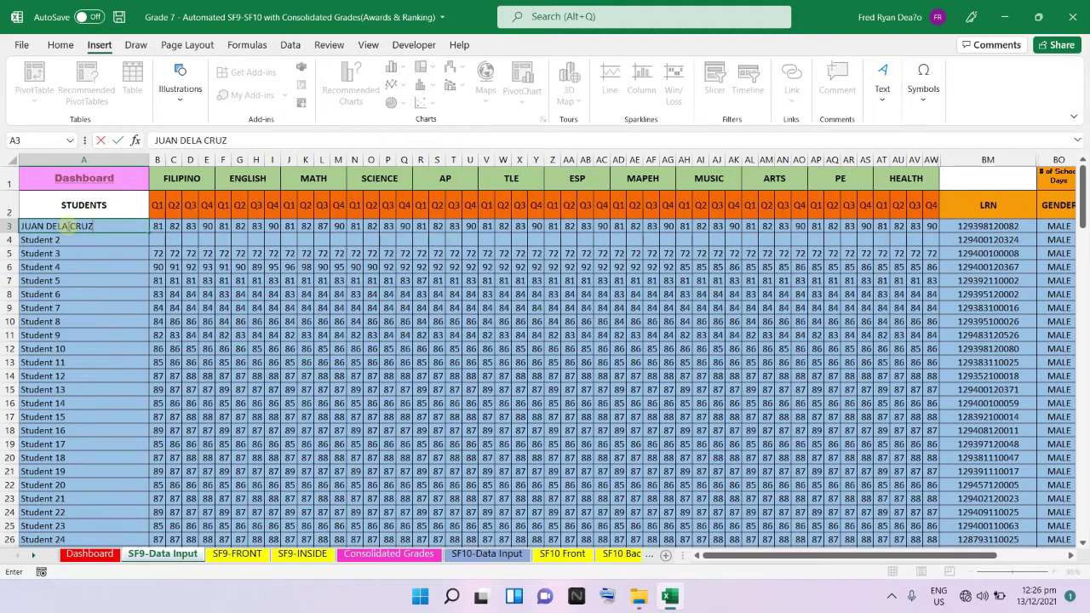
pyautogui.click(158, 228)
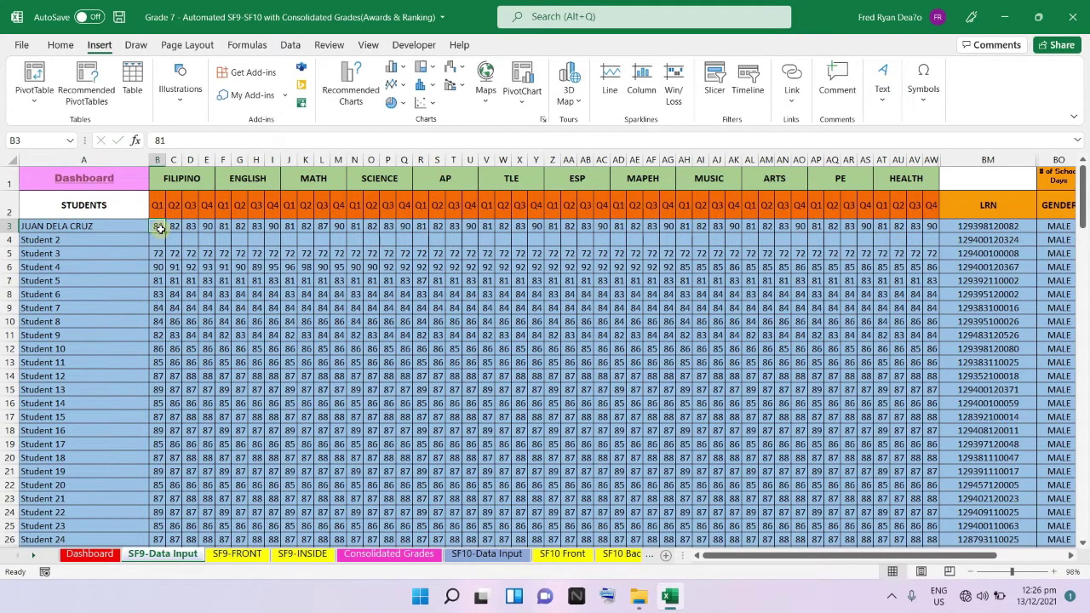
pyautogui.click(235, 239)
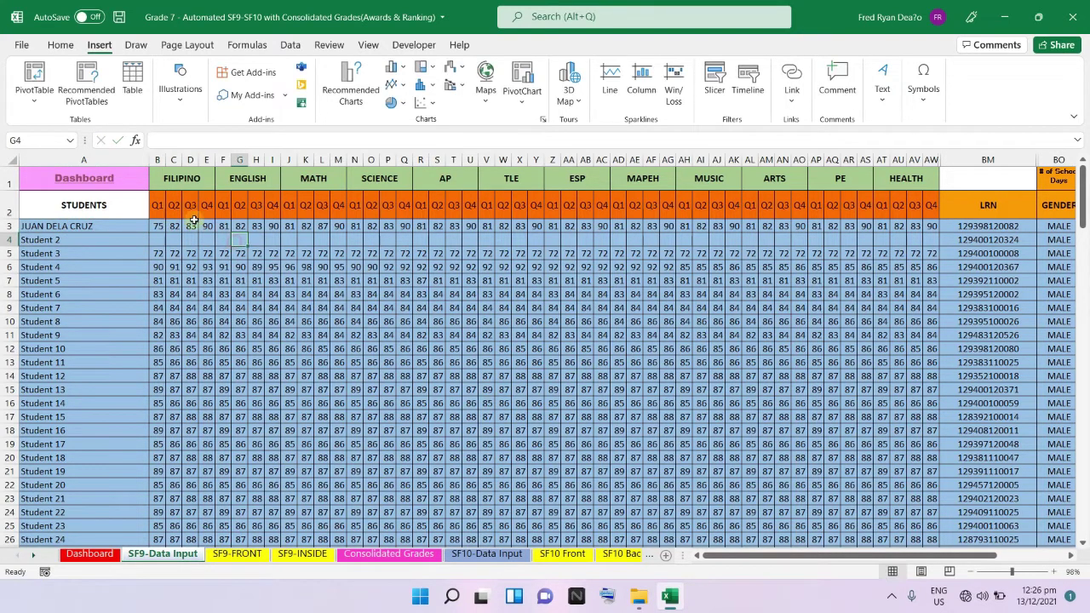
# Fill 75 from B3 across to AW3 for all the first student's grades, then view the Dashboard.
pyautogui.click(159, 227)
pyautogui.moveTo(165, 232); pyautogui.dragTo(934, 228)
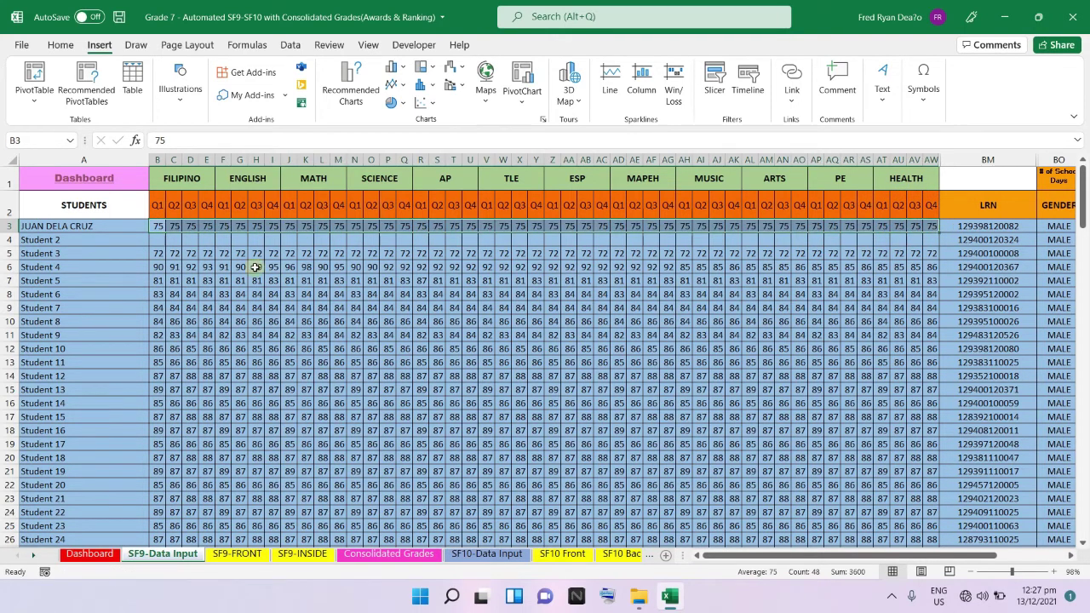
pyautogui.click(112, 226)
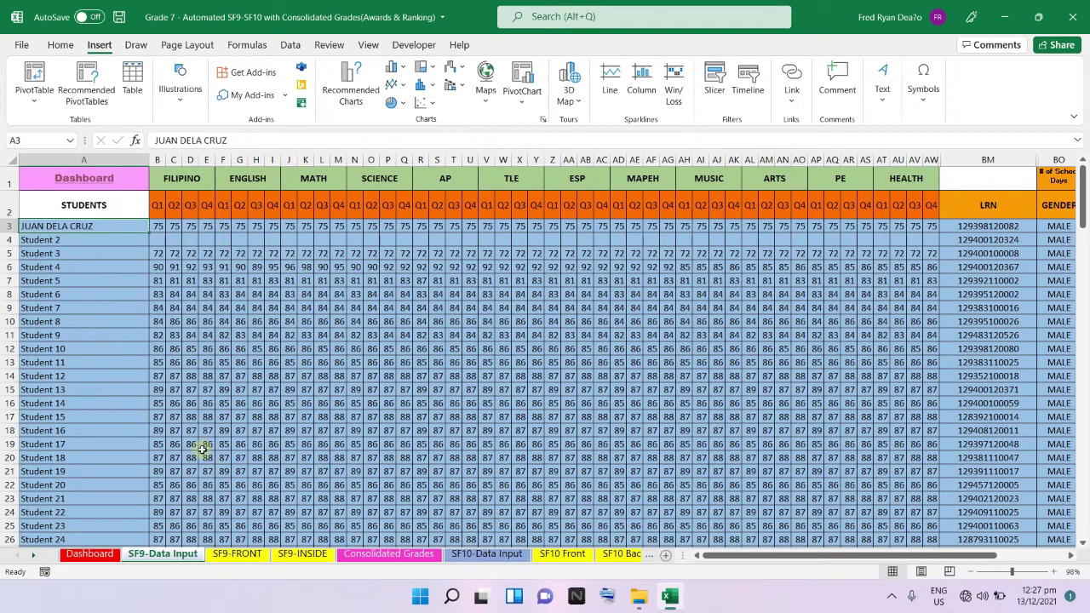
pyautogui.click(89, 555)
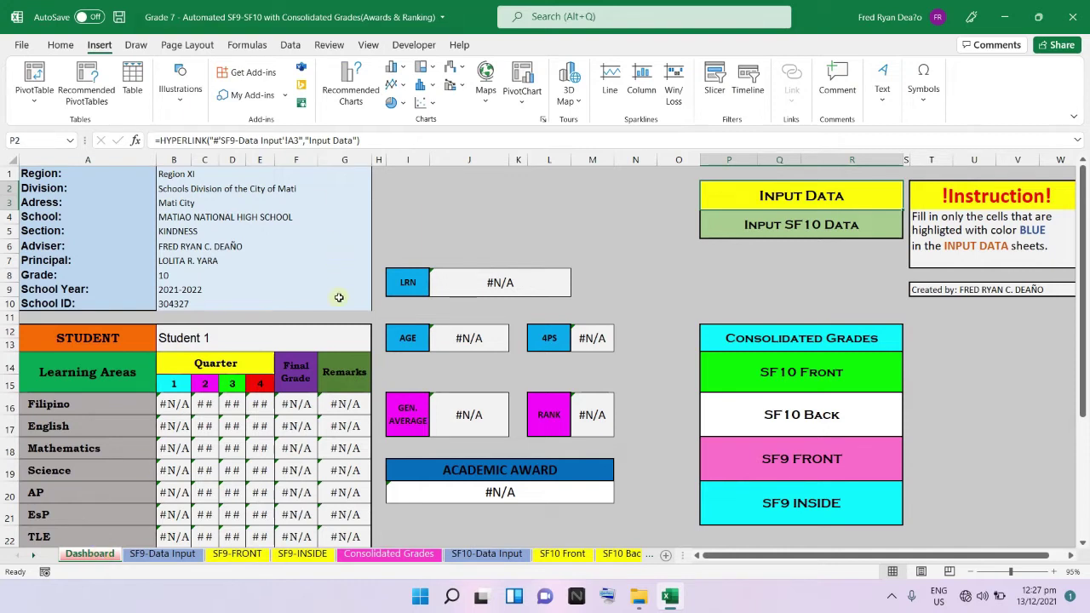
# Pick the first student in the Dashboard's B12 chooser and review the all-75, PASSED results.
pyautogui.click(345, 337)
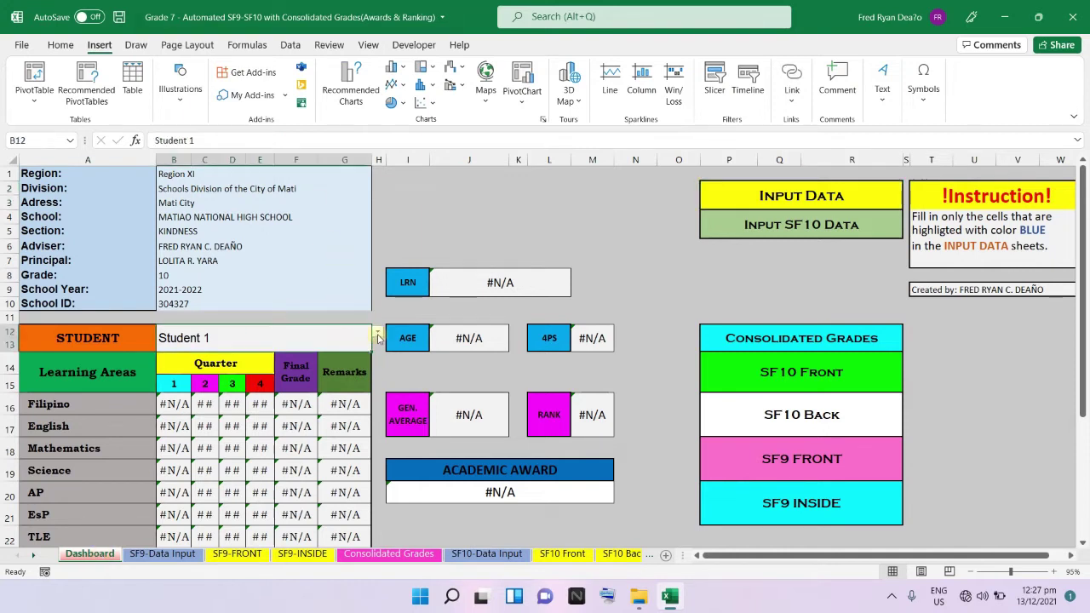
pyautogui.click(378, 337)
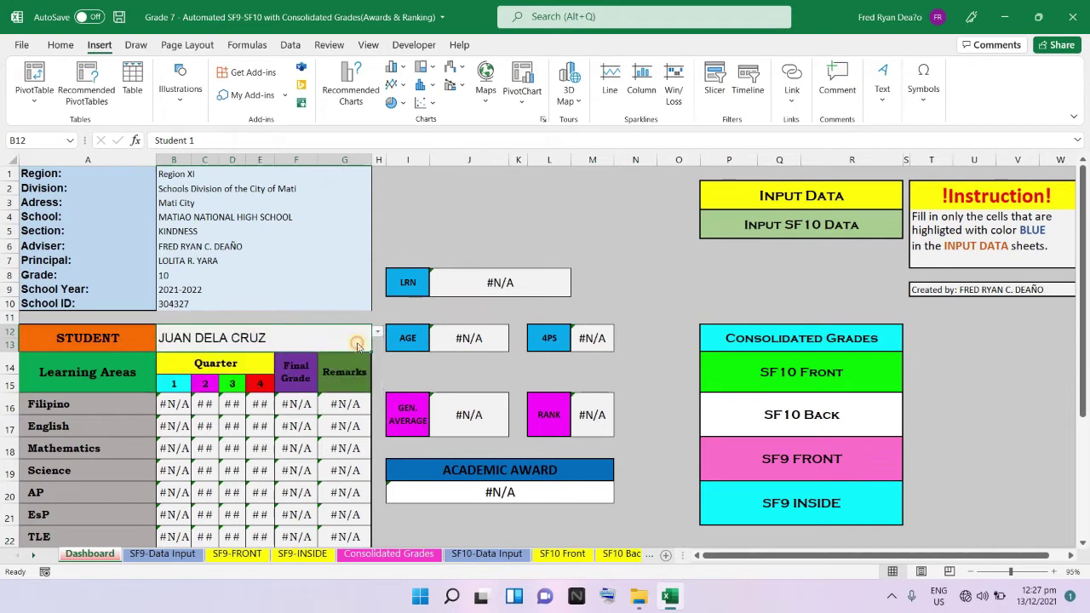
pyautogui.click(358, 346)
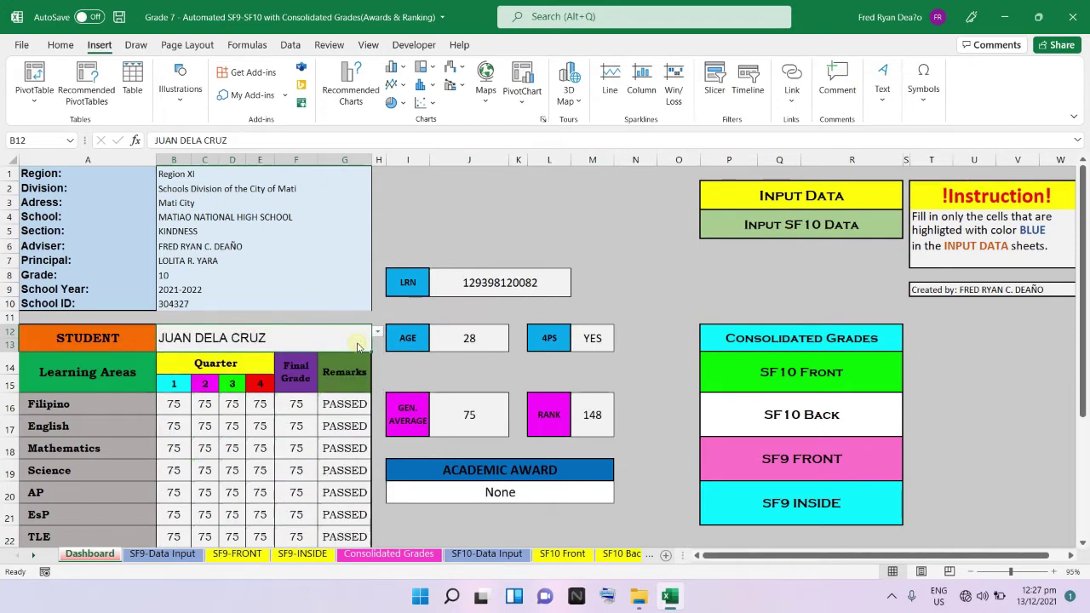
pyautogui.scroll(-2, 358, 346)
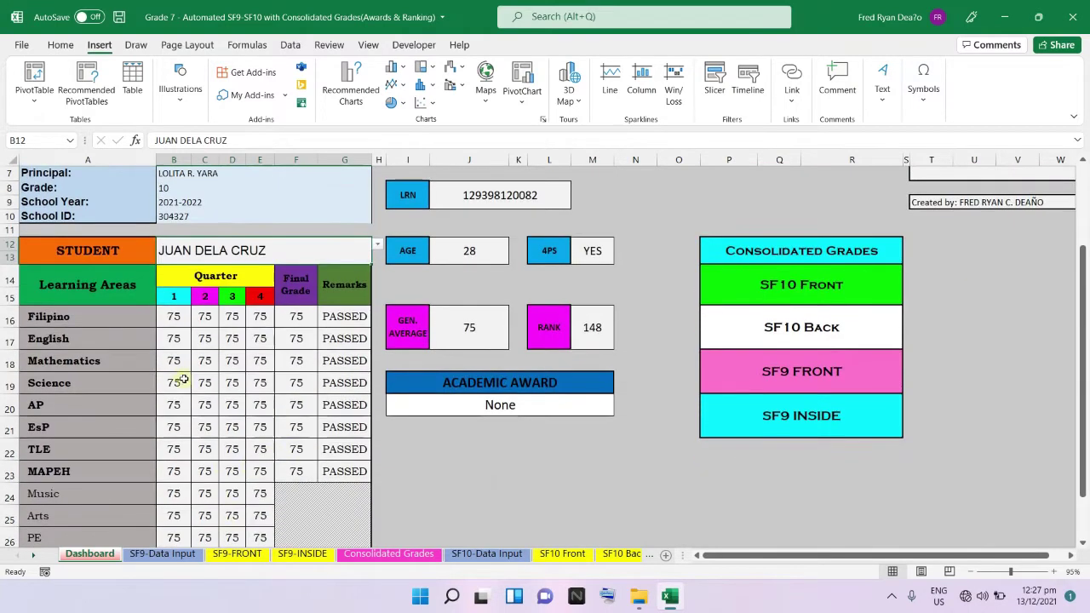
pyautogui.scroll(-1, 223, 487)
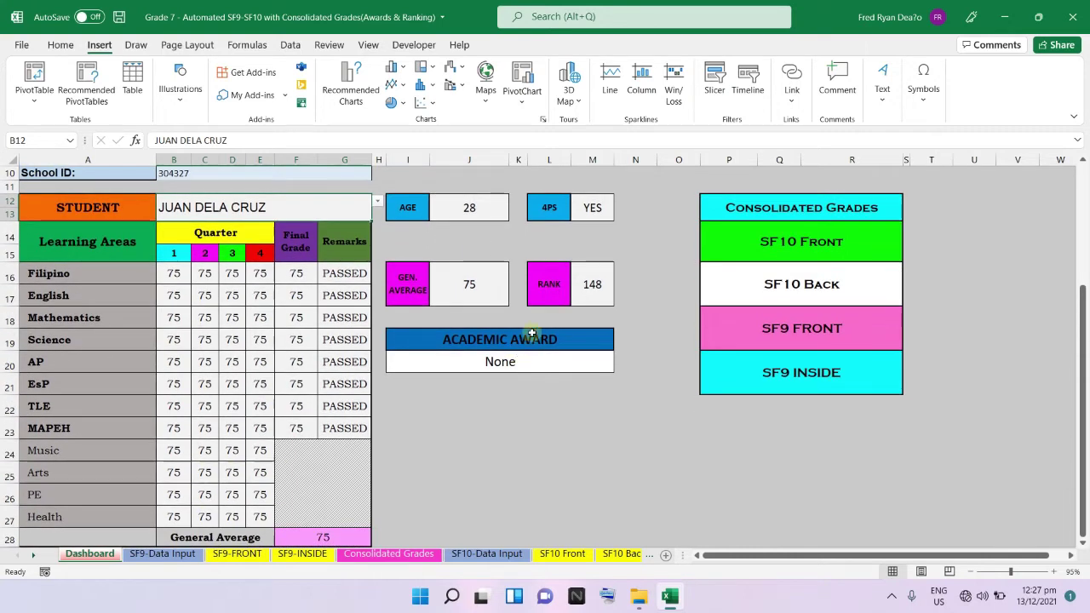
pyautogui.scroll(2, 524, 332)
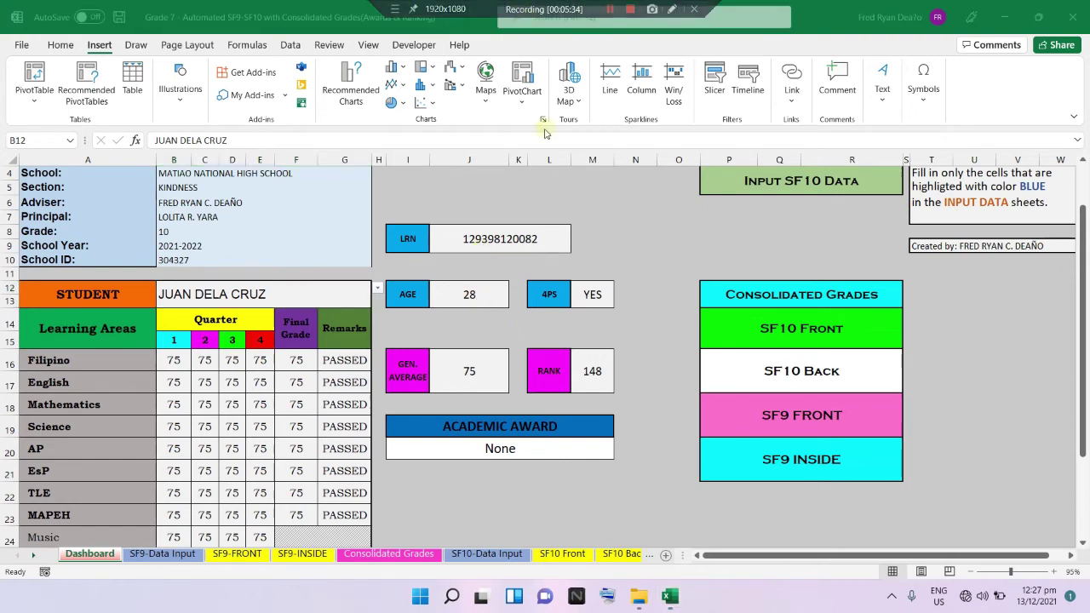
pyautogui.click(816, 415)
# Open the SF9-FRONT card and select the first student from its Name dropdown.
pyautogui.click(816, 415)
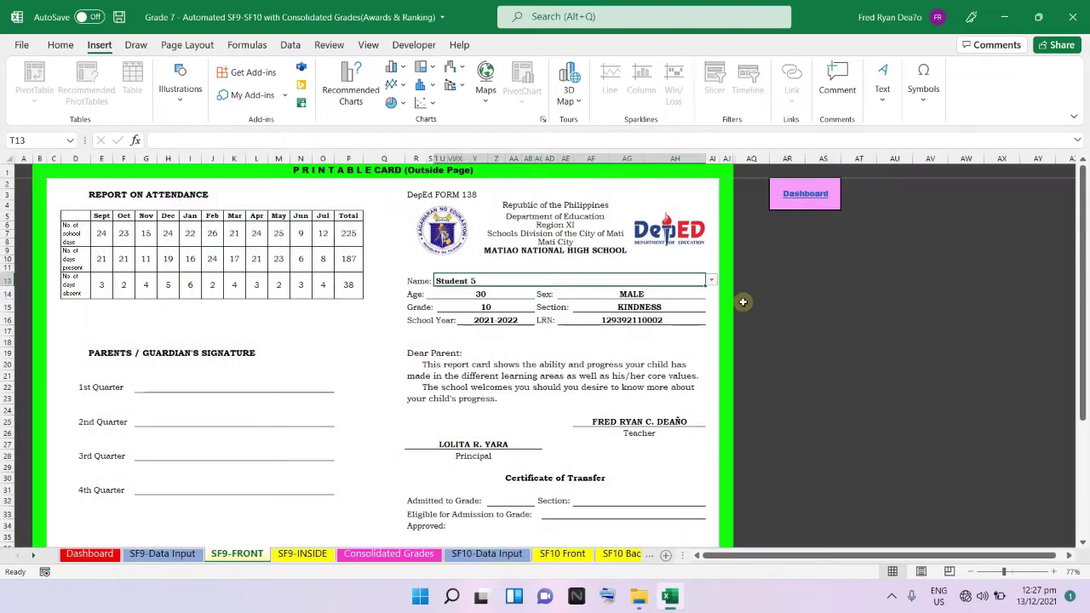
pyautogui.click(708, 281)
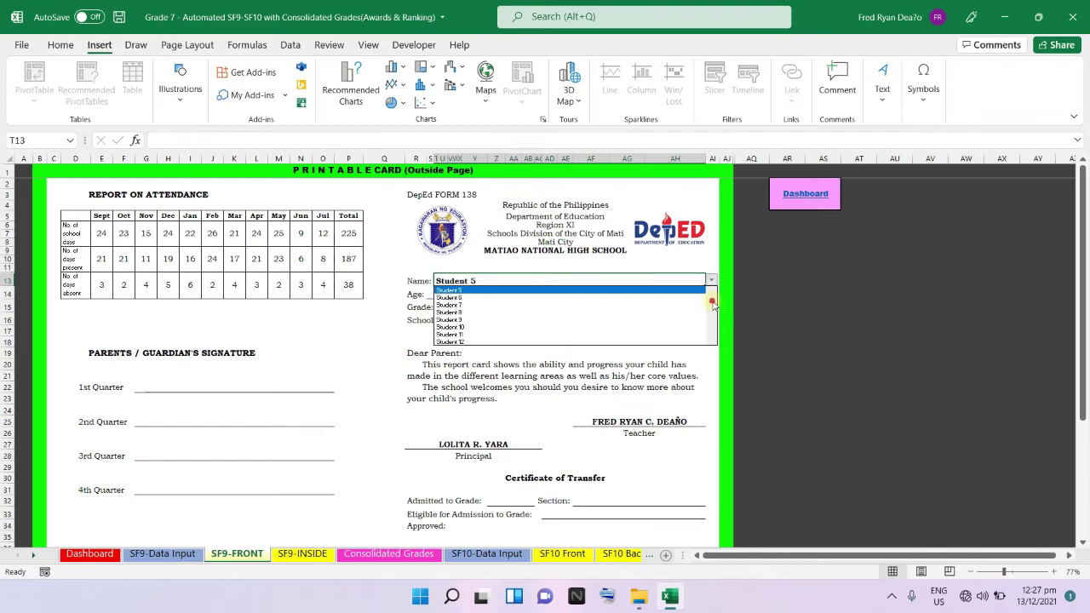
pyautogui.scroll(2, 712, 299)
pyautogui.click(647, 291)
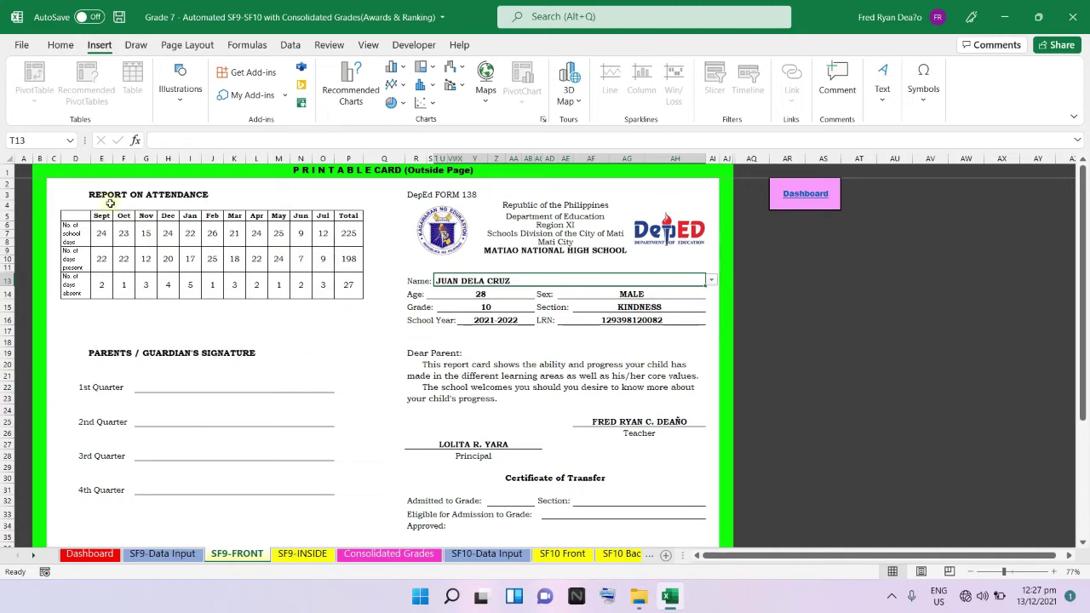
# Switch the card to Student 2, then back to the first student (age 28, Grade 10, KINDNESS).
pyautogui.click(711, 282)
pyautogui.click(685, 296)
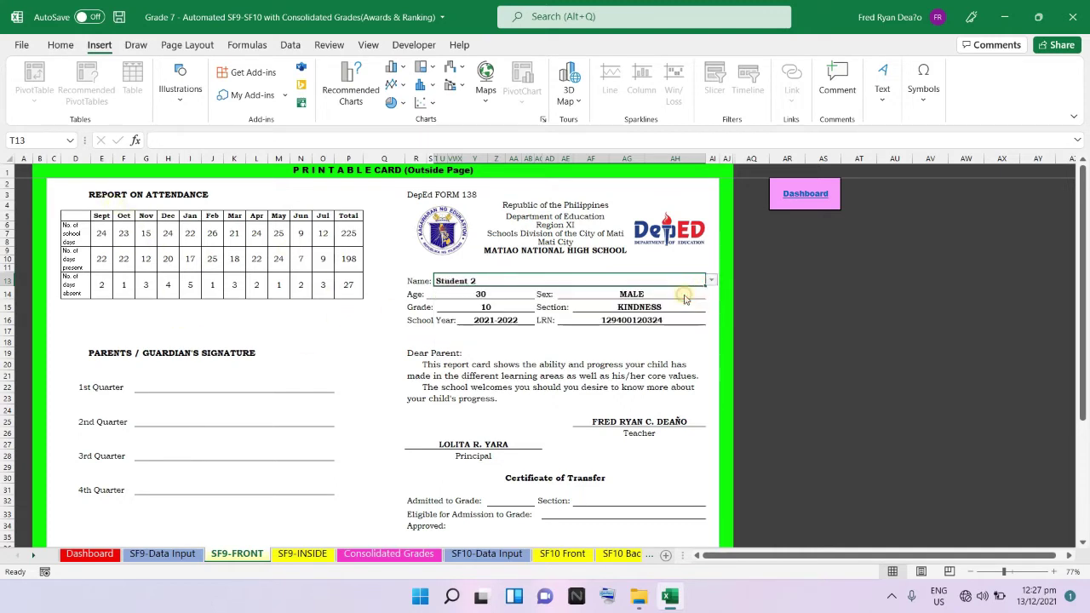
pyautogui.click(711, 281)
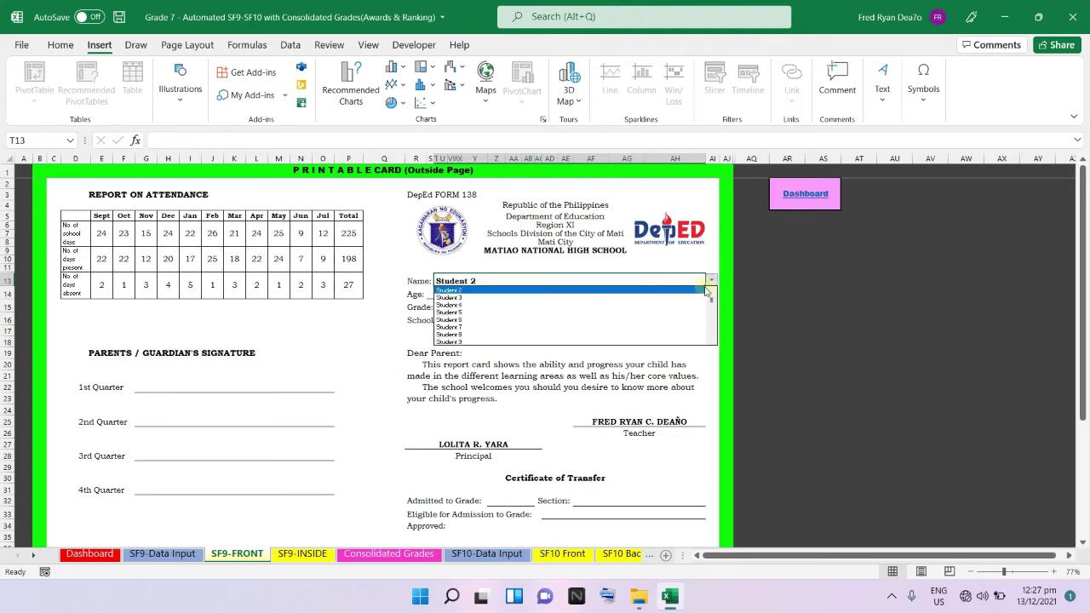
pyautogui.click(711, 290)
pyautogui.click(686, 298)
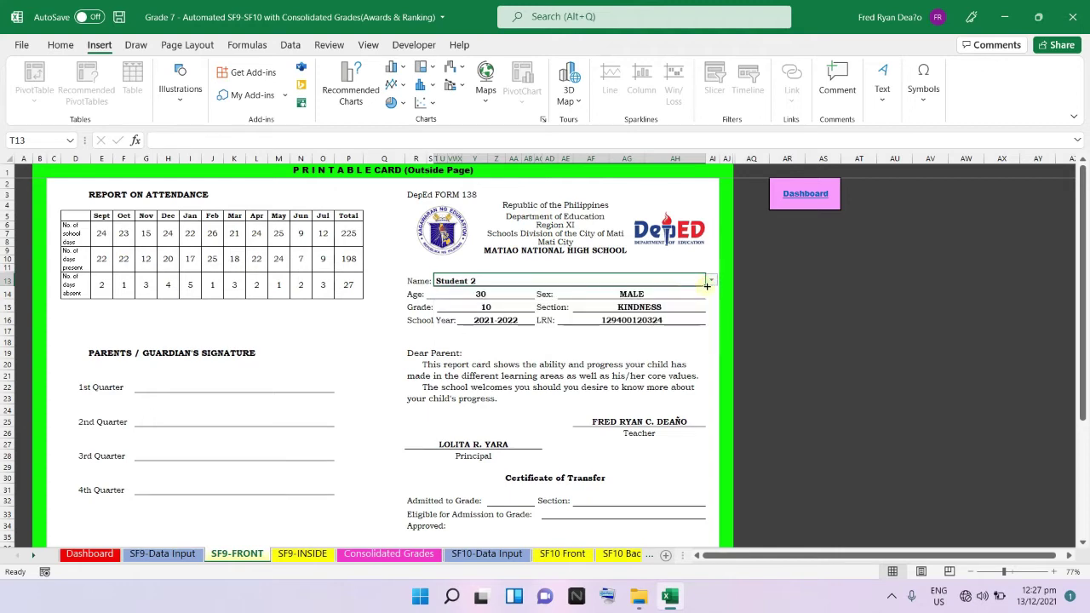
pyautogui.click(711, 281)
pyautogui.click(712, 291)
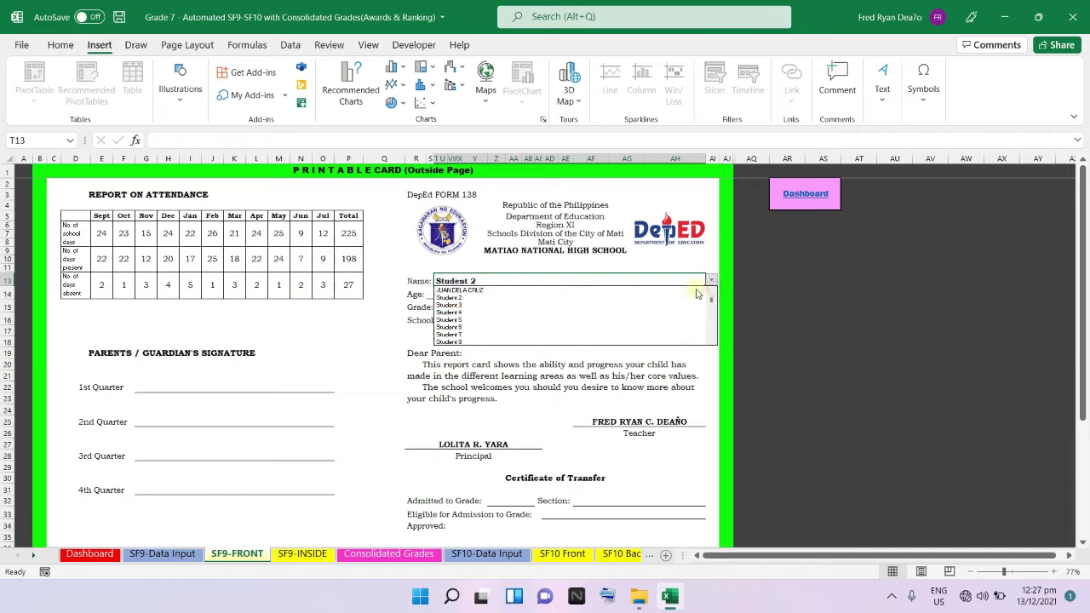
pyautogui.click(697, 291)
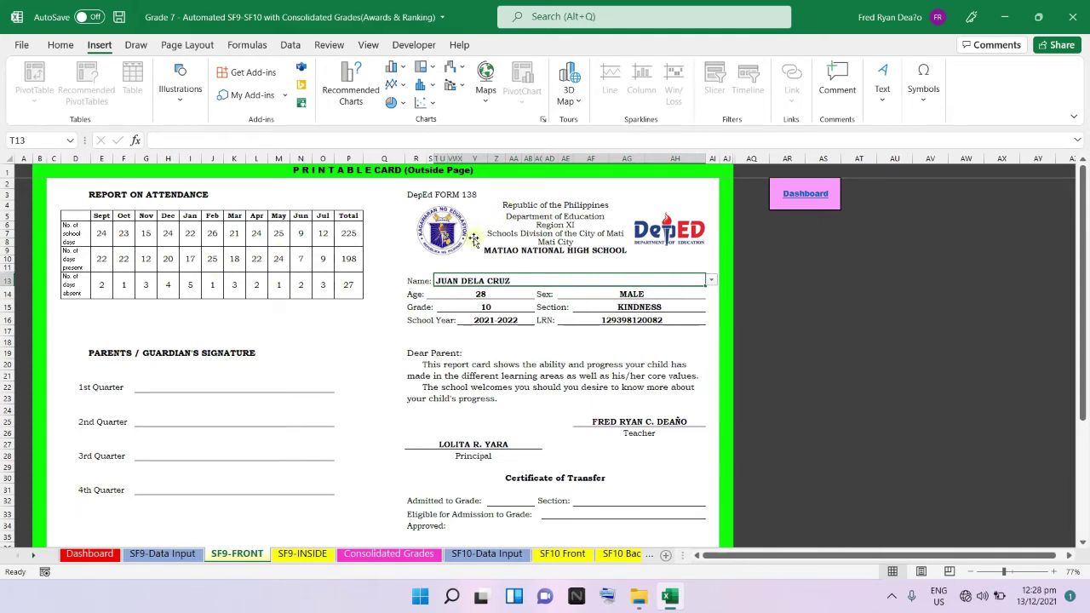
pyautogui.doubleClick(318, 251)
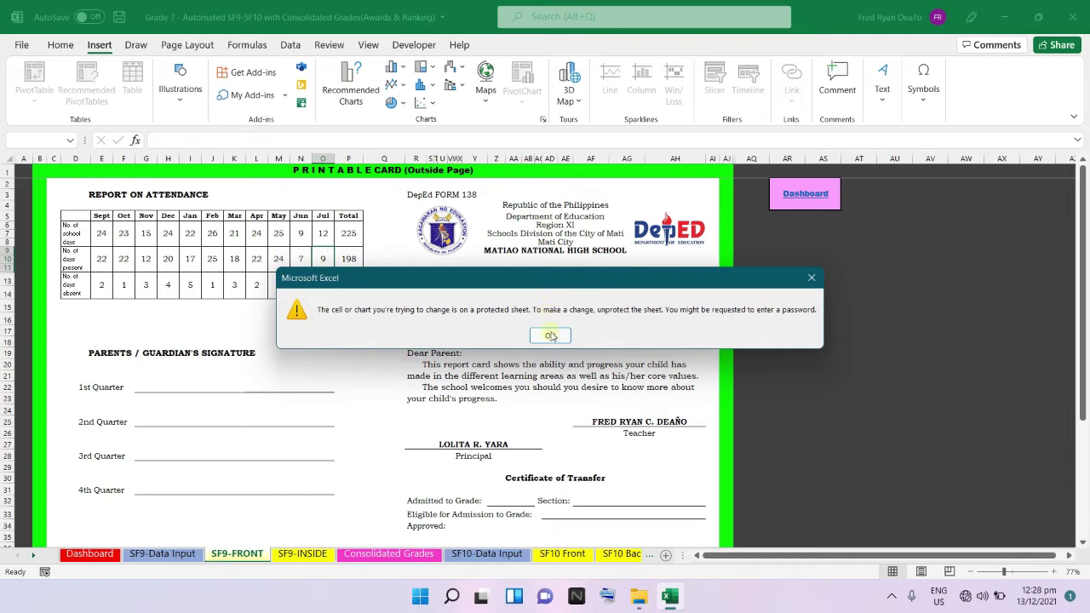
pyautogui.click(551, 336)
pyautogui.doubleClick(168, 259)
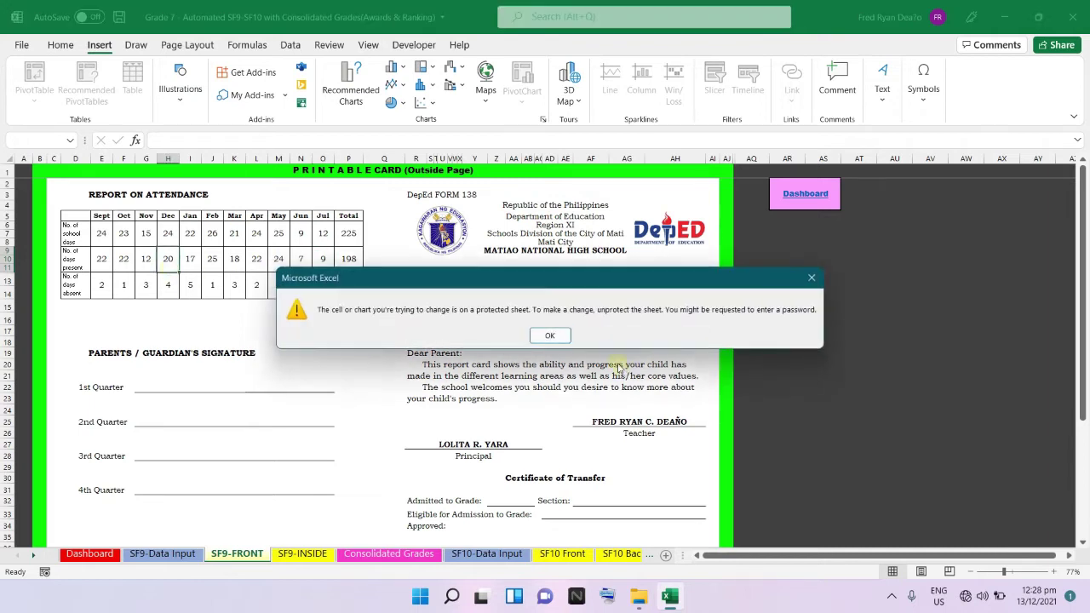
pyautogui.click(544, 338)
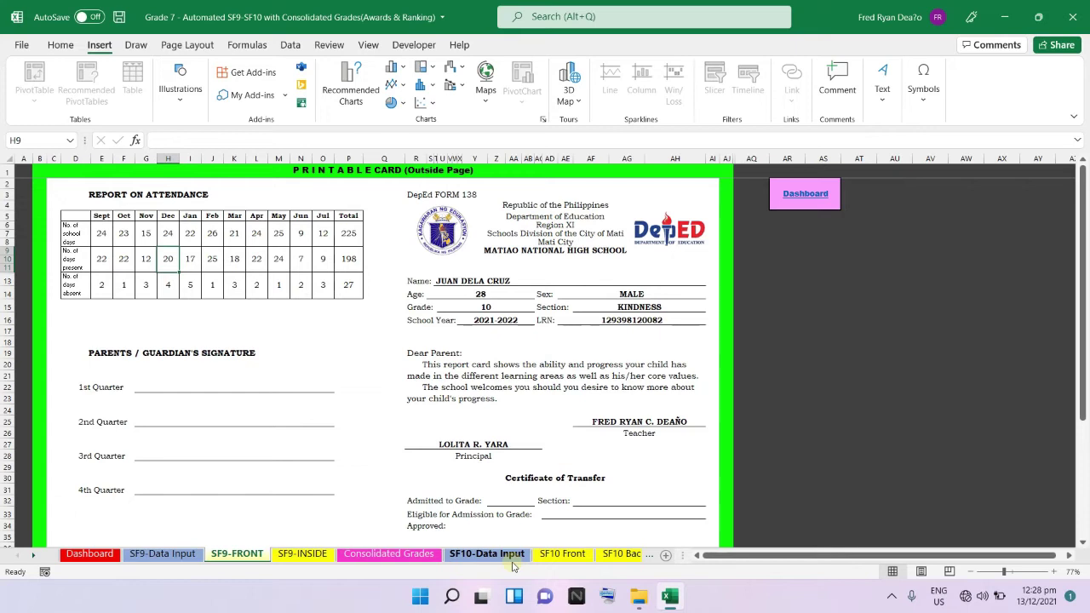
# Show the first student on SF9-INSIDE via the DP2 dropdown, review the 75 PASSED grades, and return.
pyautogui.click(806, 195)
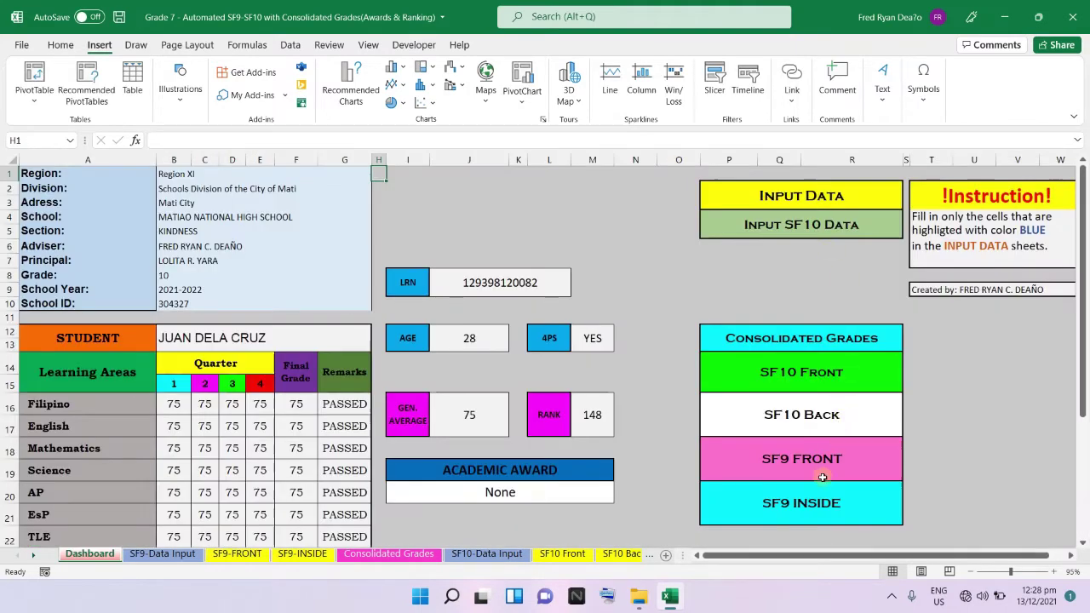
pyautogui.click(801, 504)
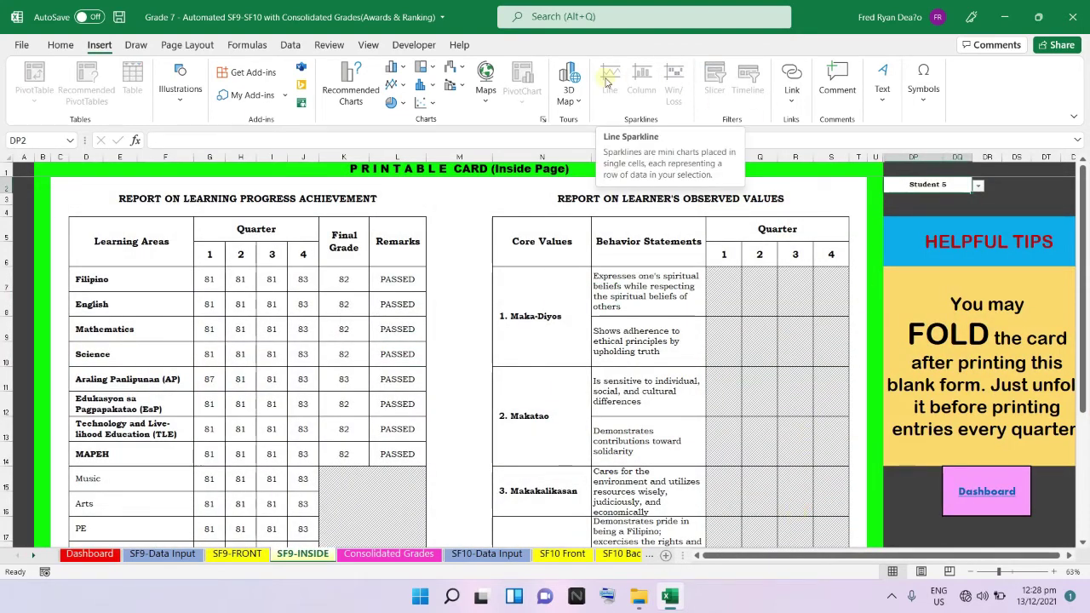
pyautogui.click(976, 187)
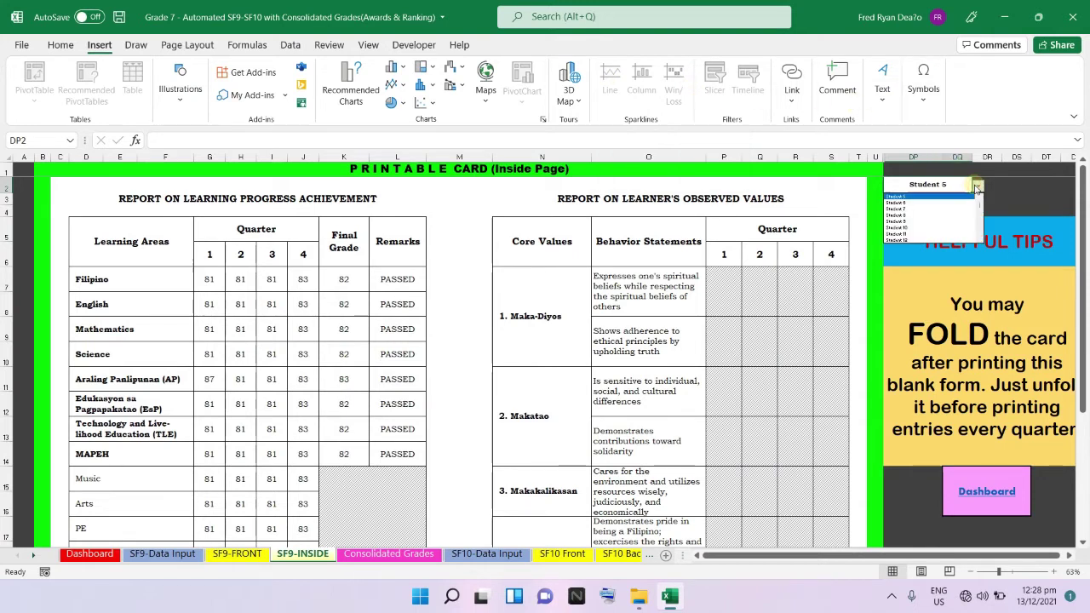
pyautogui.click(980, 198)
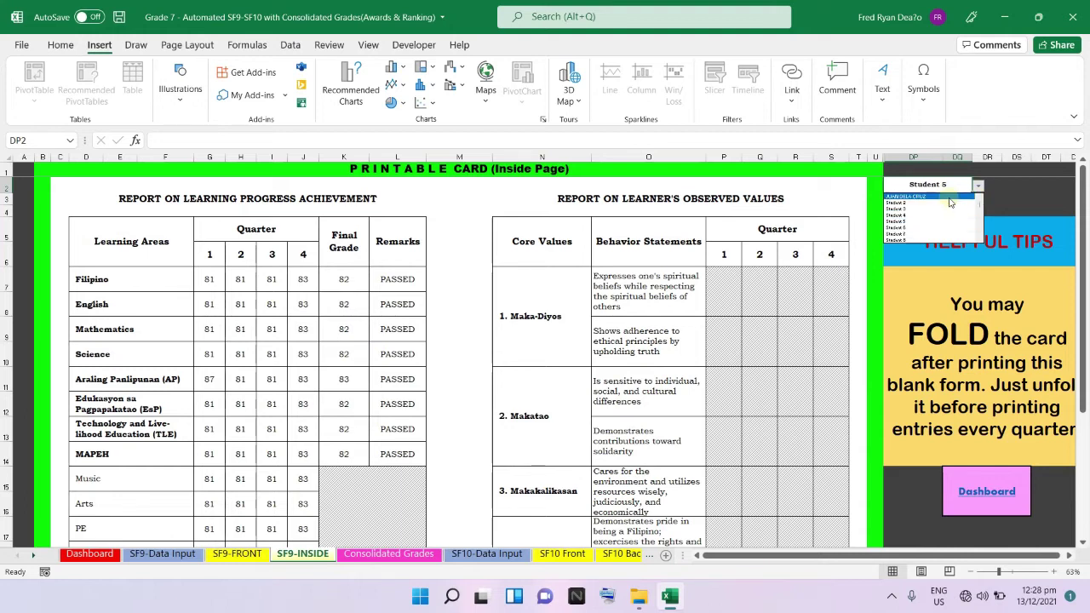
pyautogui.click(949, 197)
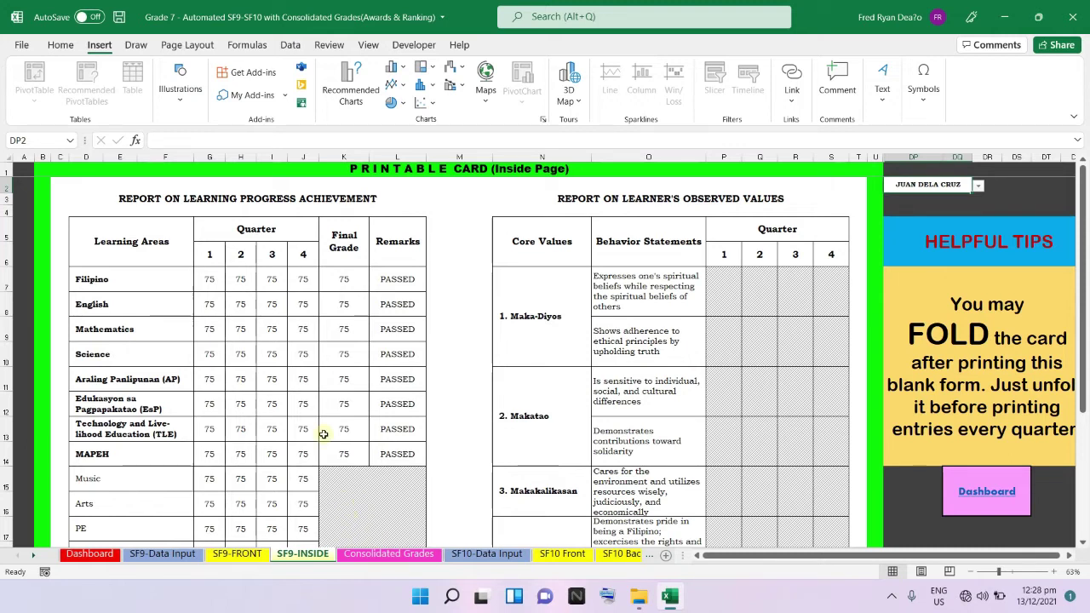
pyautogui.scroll(-2, 322, 435)
pyautogui.scroll(2, 306, 443)
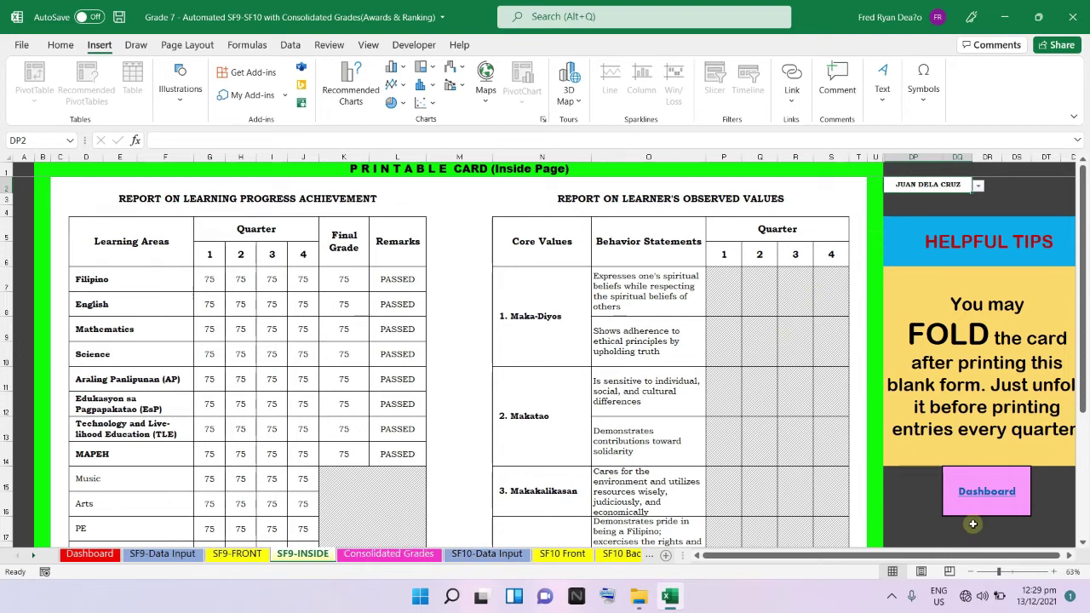
pyautogui.click(990, 493)
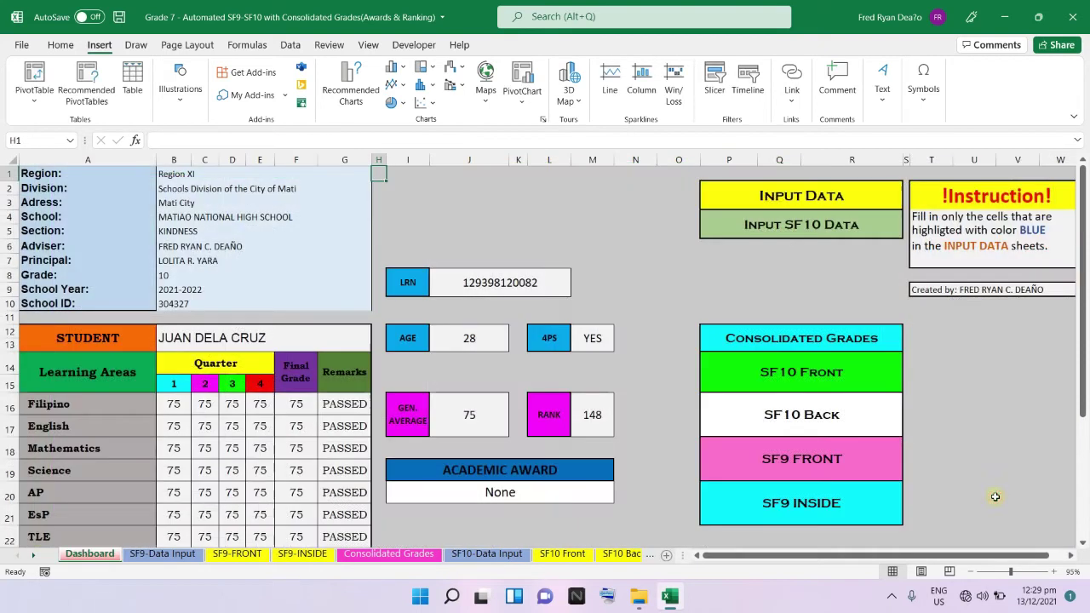
# View the students' grade entries on SF9-Data Input, then move to Consolidated Grades.
pyautogui.click(805, 205)
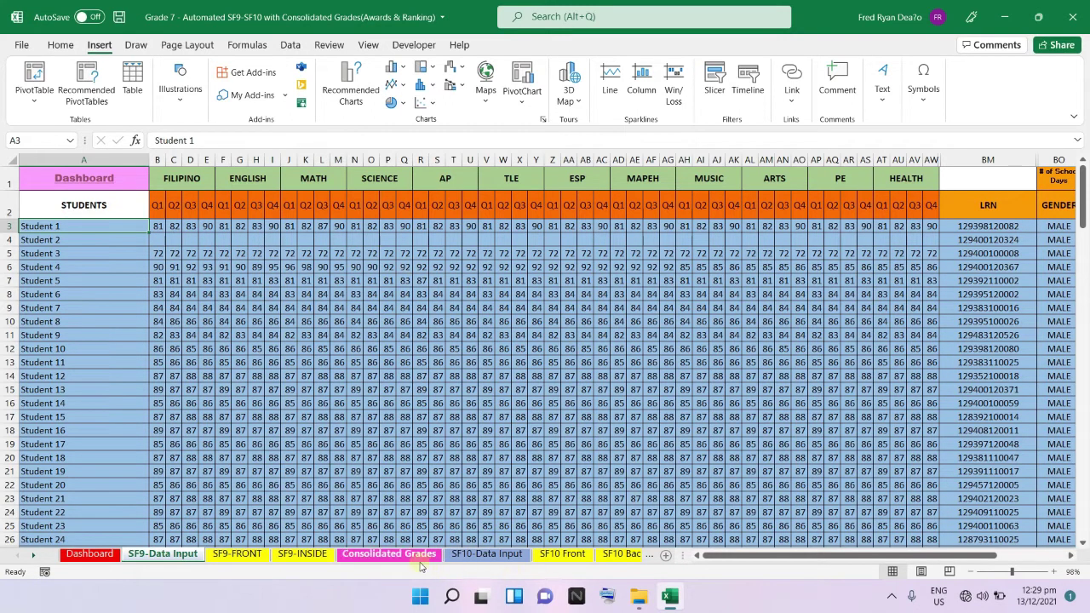
pyautogui.click(417, 555)
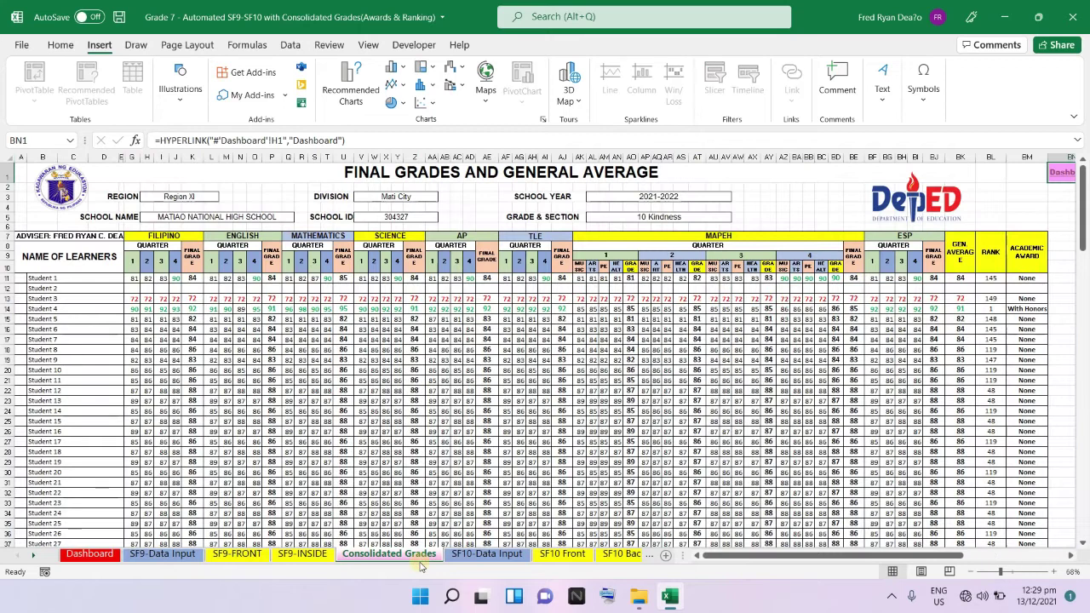
# Attempt to edit a computed grade on Consolidated Grades and dismiss the protected-sheet warning.
pyautogui.doubleClick(468, 379)
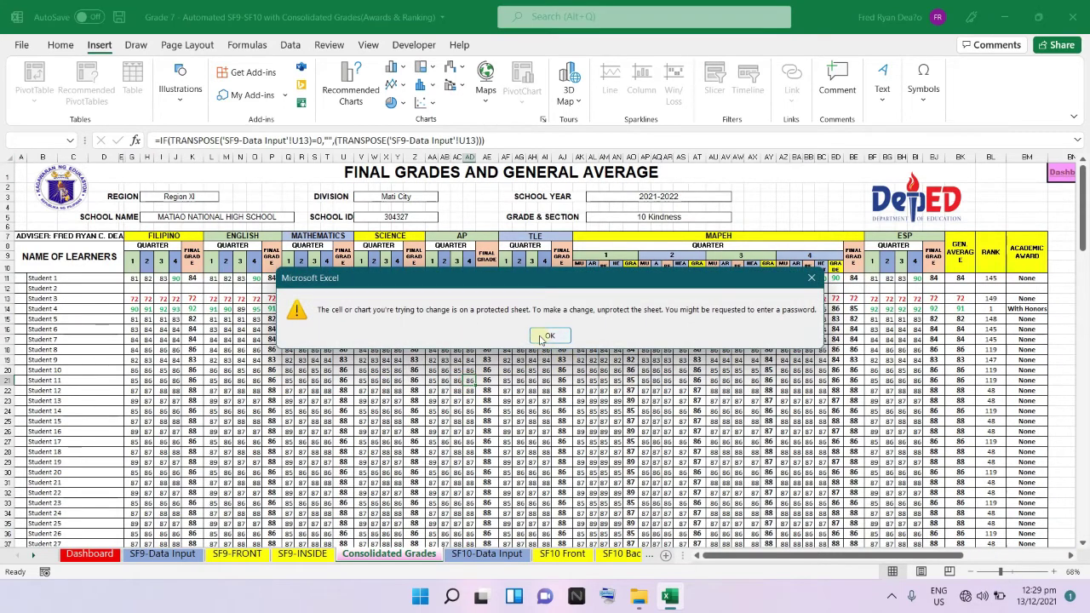
pyautogui.click(547, 335)
pyautogui.hotkey('ctrl', '[')
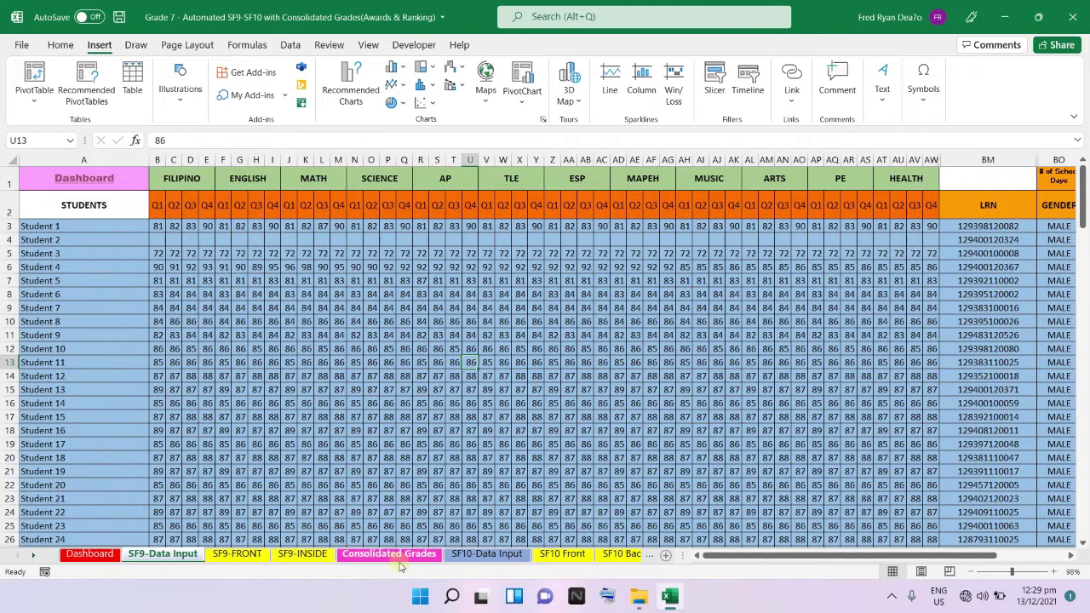
pyautogui.click(399, 559)
# Attempt another edit on a linked grade in row 20, dismiss the warning, and inspect Student 12's AP grade.
pyautogui.click(841, 361)
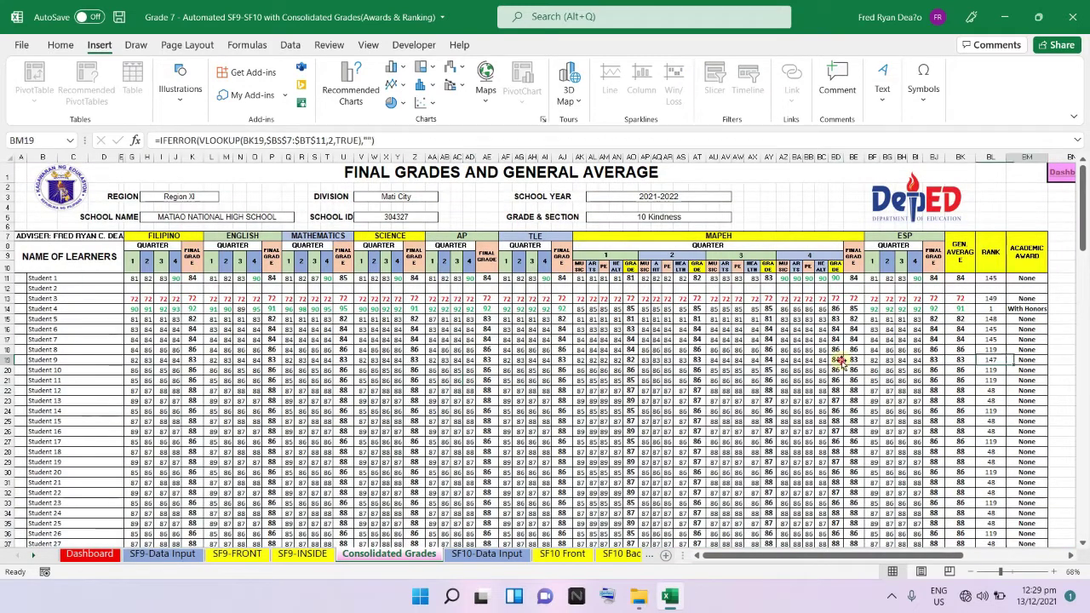
pyautogui.doubleClick(780, 368)
pyautogui.click(525, 337)
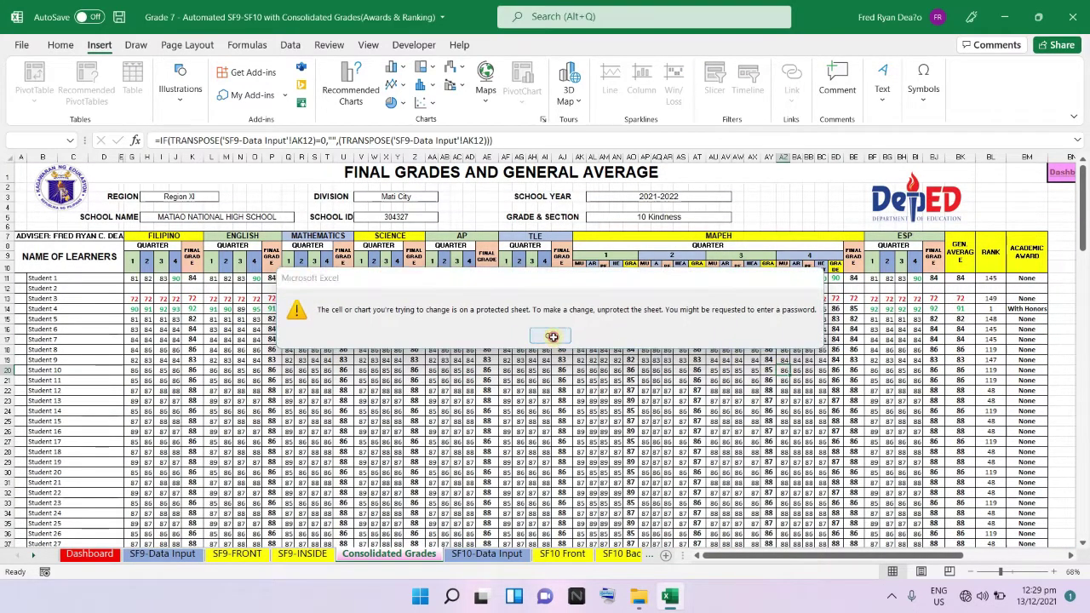
pyautogui.hotkey('ctrl', '[')
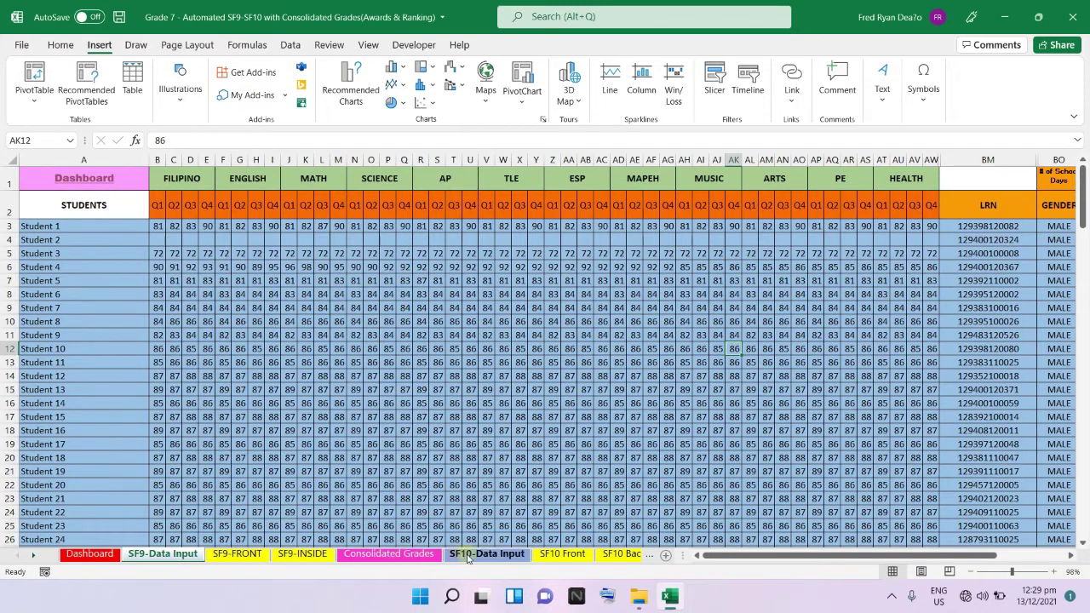
pyautogui.click(450, 376)
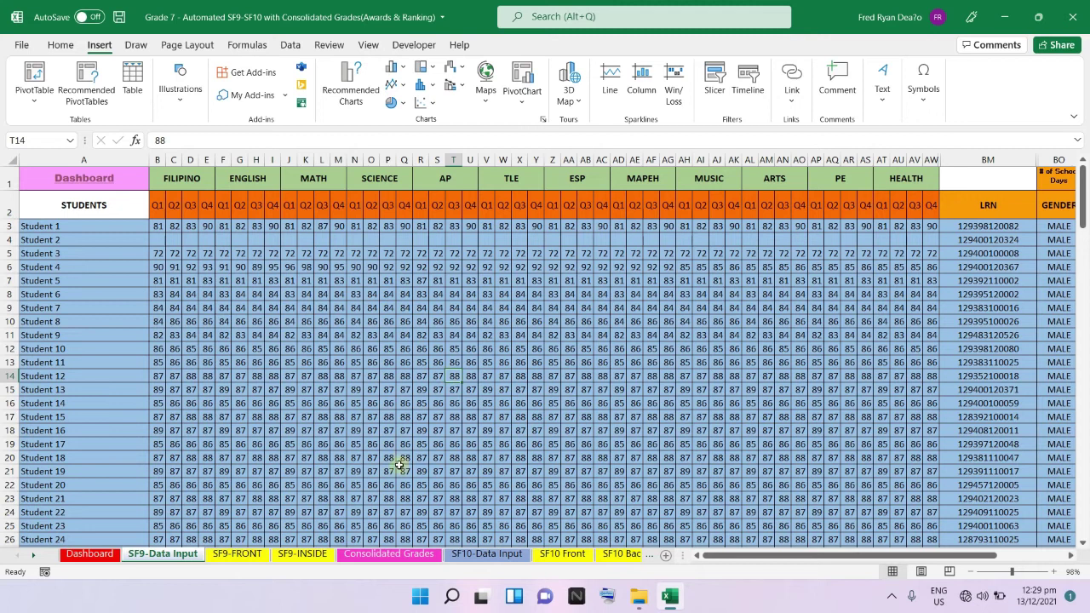
pyautogui.click(420, 555)
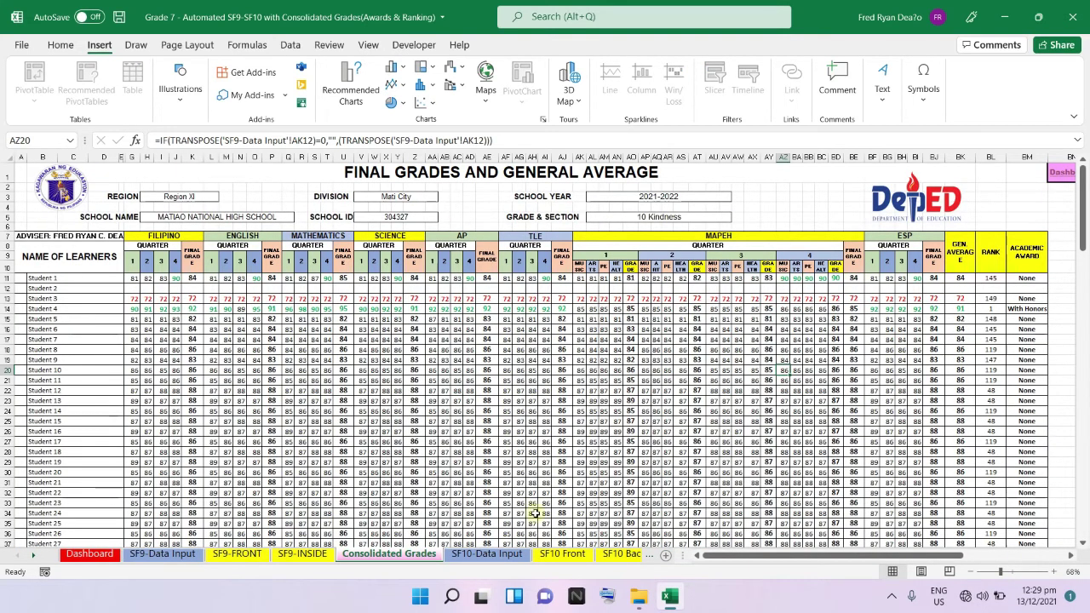
pyautogui.click(483, 555)
# Open SF10-Data Input and inspect the first learner's name, extension and 4PS cells.
pyautogui.click(163, 554)
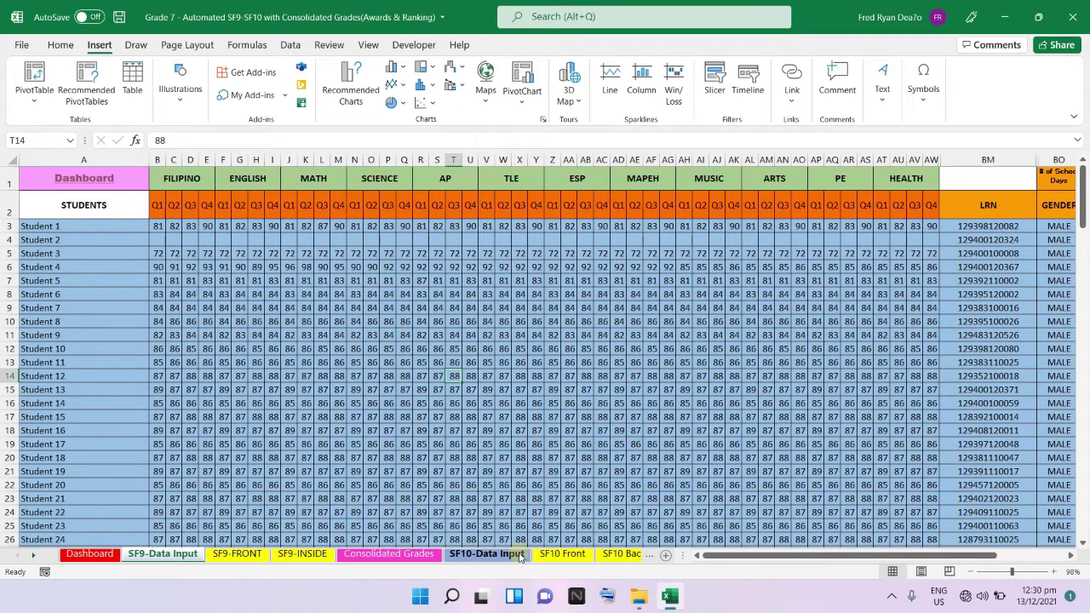
pyautogui.click(486, 555)
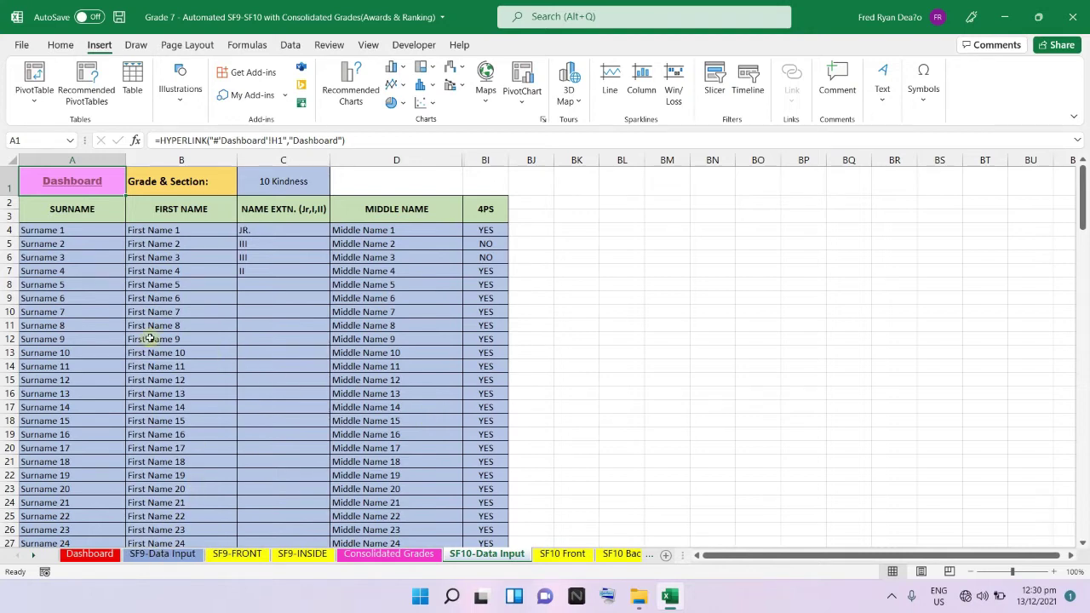
pyautogui.click(101, 233)
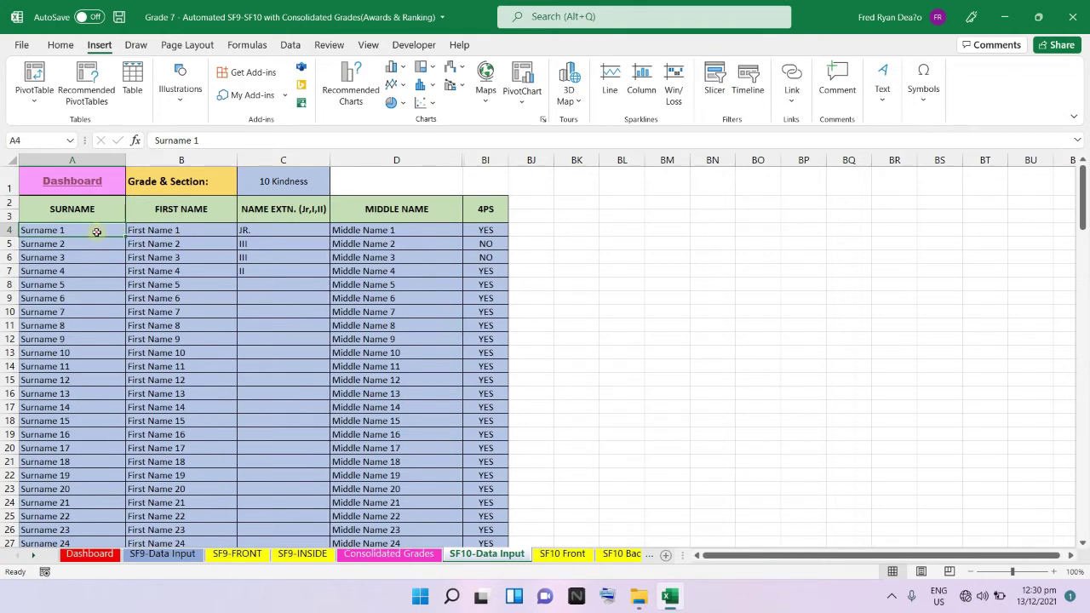
pyautogui.click(143, 231)
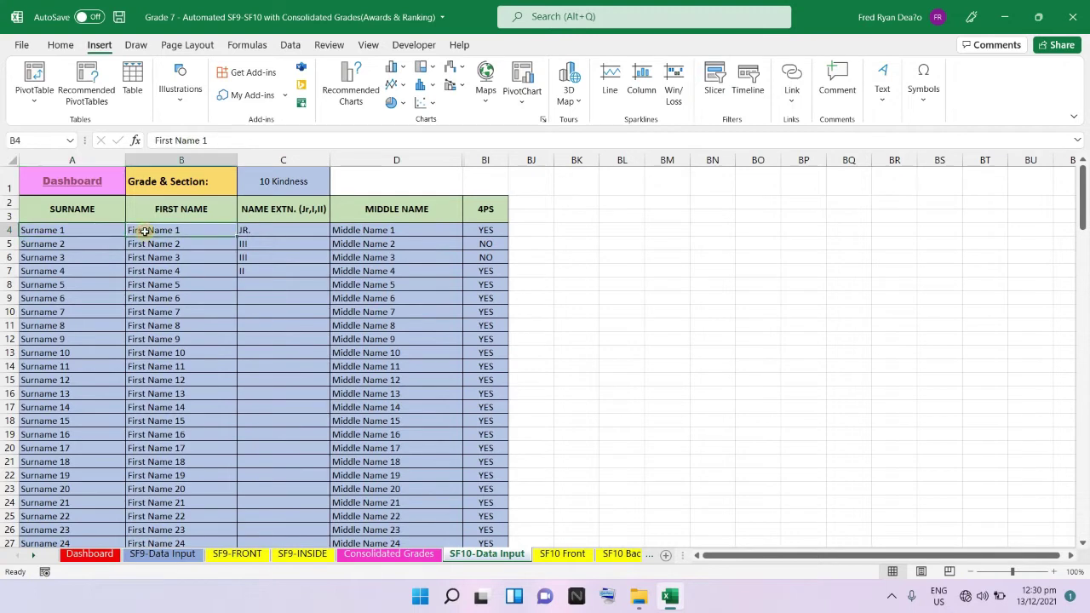
pyautogui.click(293, 233)
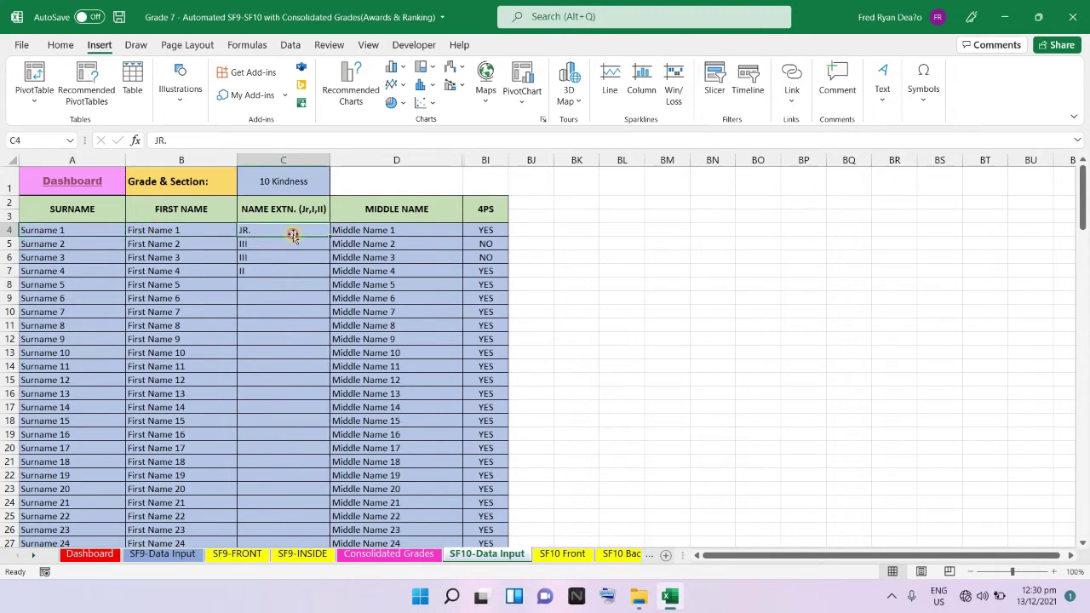
pyautogui.click(367, 230)
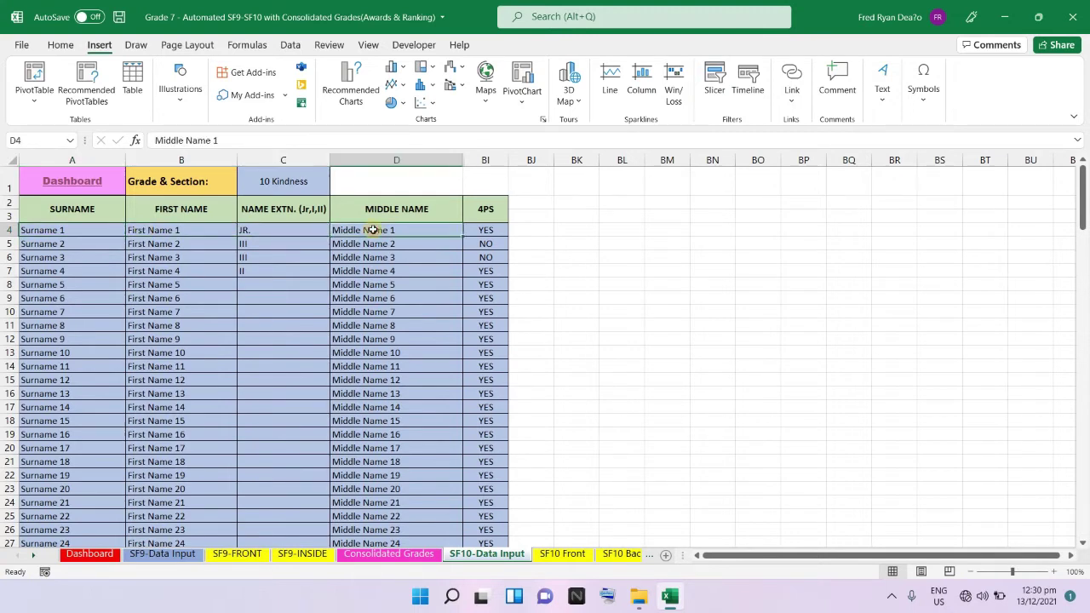
pyautogui.click(505, 236)
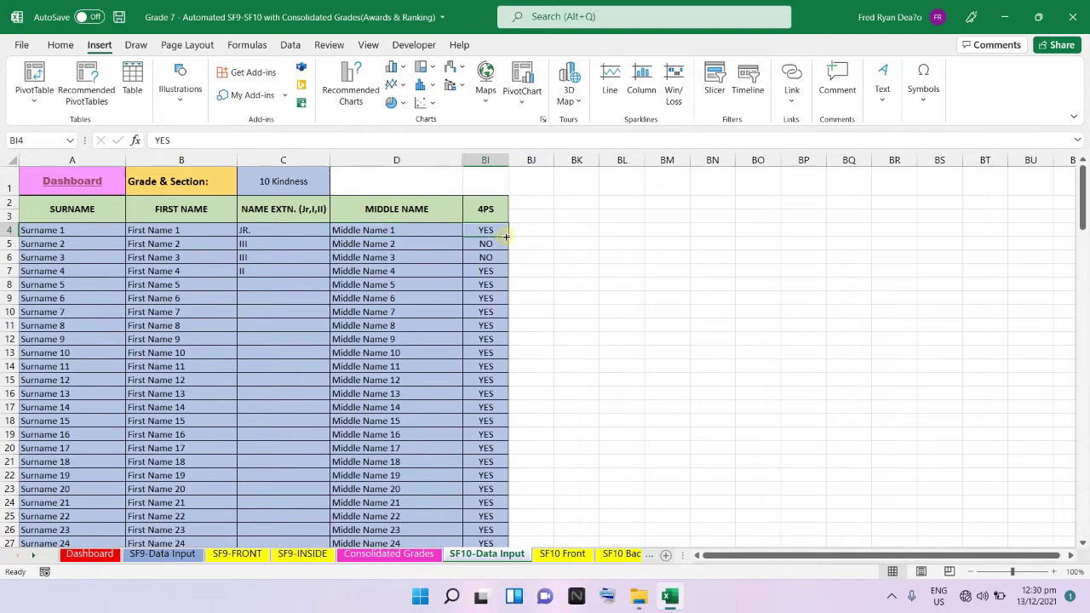
# Enter the first learner's real surname, first name and middle name in row 4, then return to the Dashboard.
pyautogui.click(60, 232)
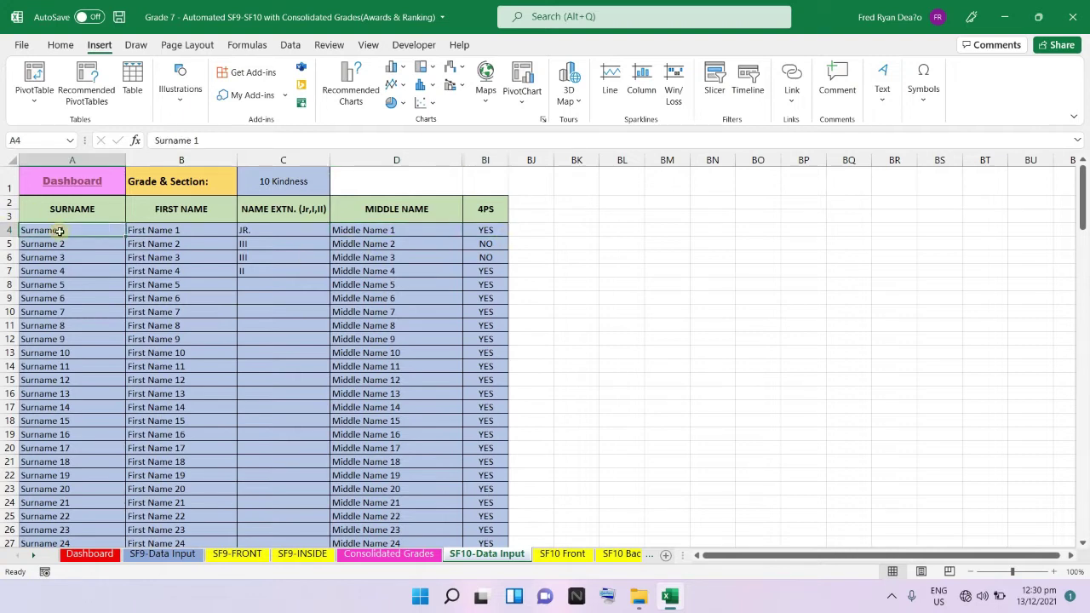
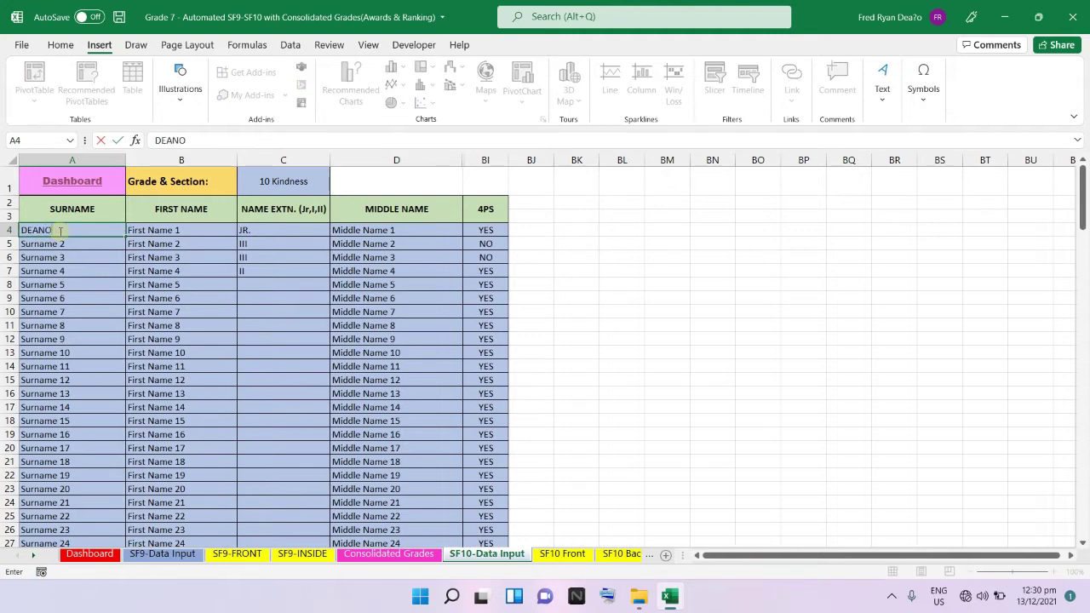
pyautogui.press('Tab')
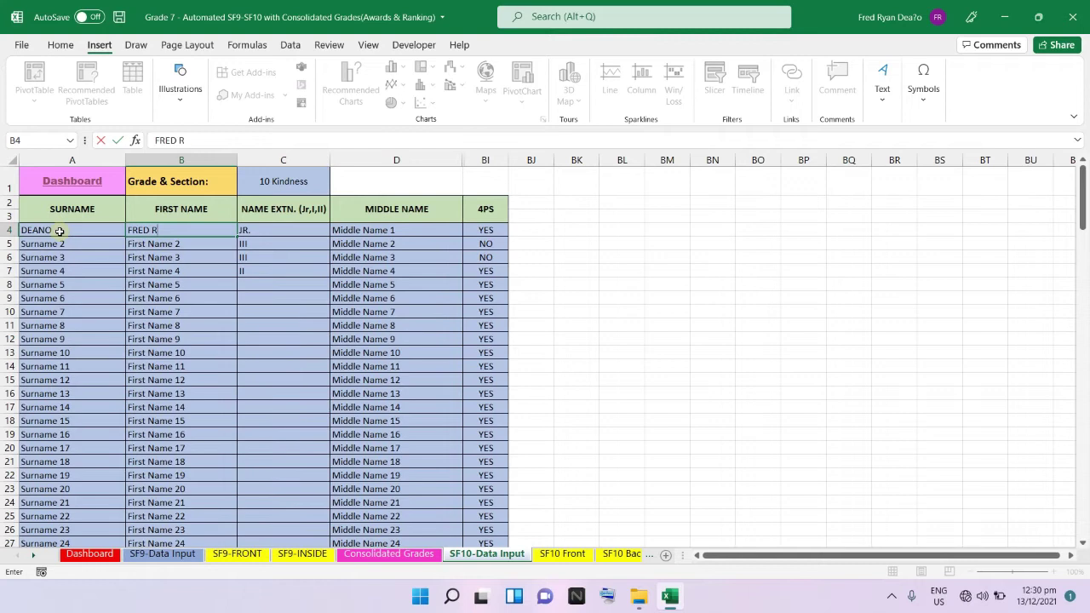
pyautogui.press('Tab')
pyautogui.press('Tab')
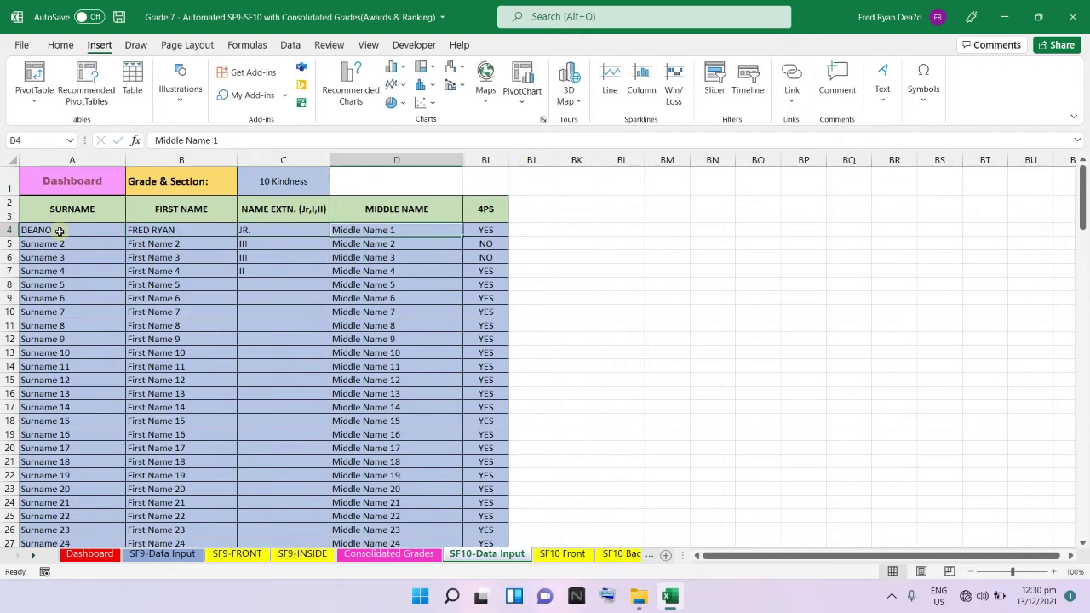
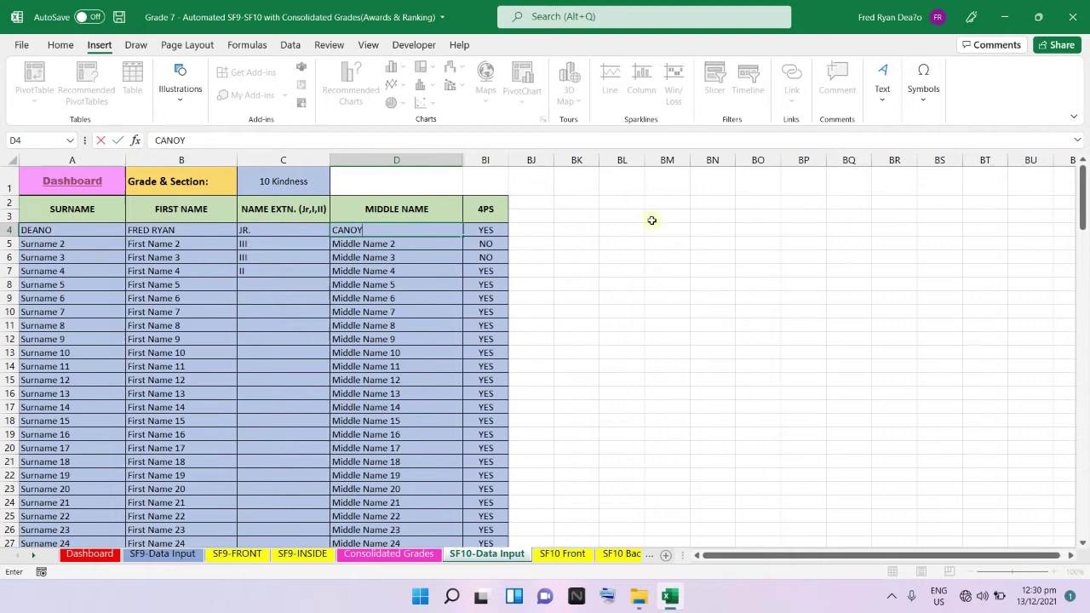
pyautogui.click(668, 216)
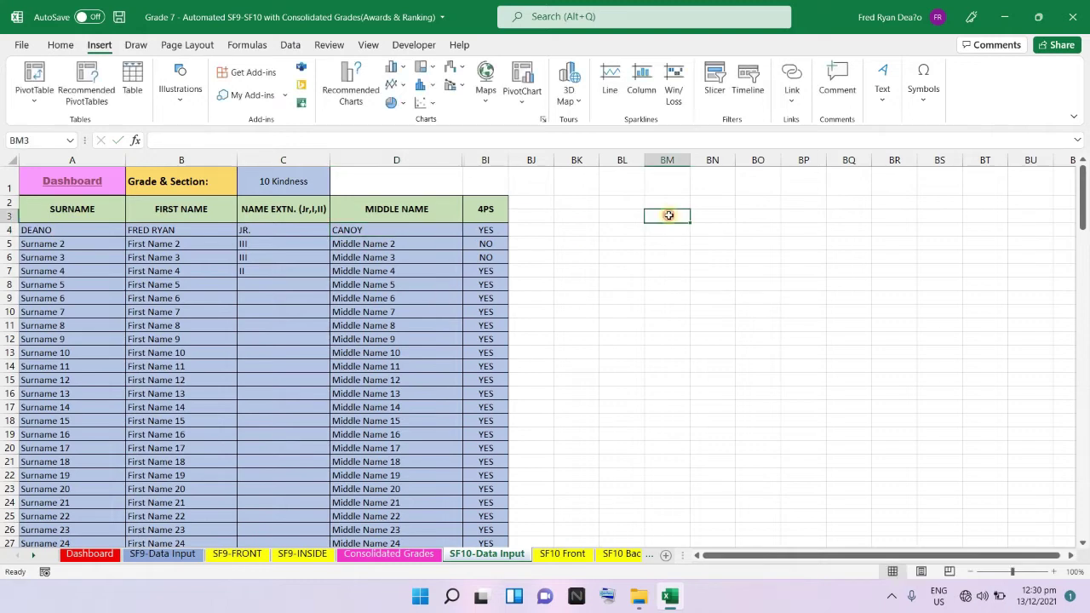
pyautogui.click(84, 191)
pyautogui.click(84, 192)
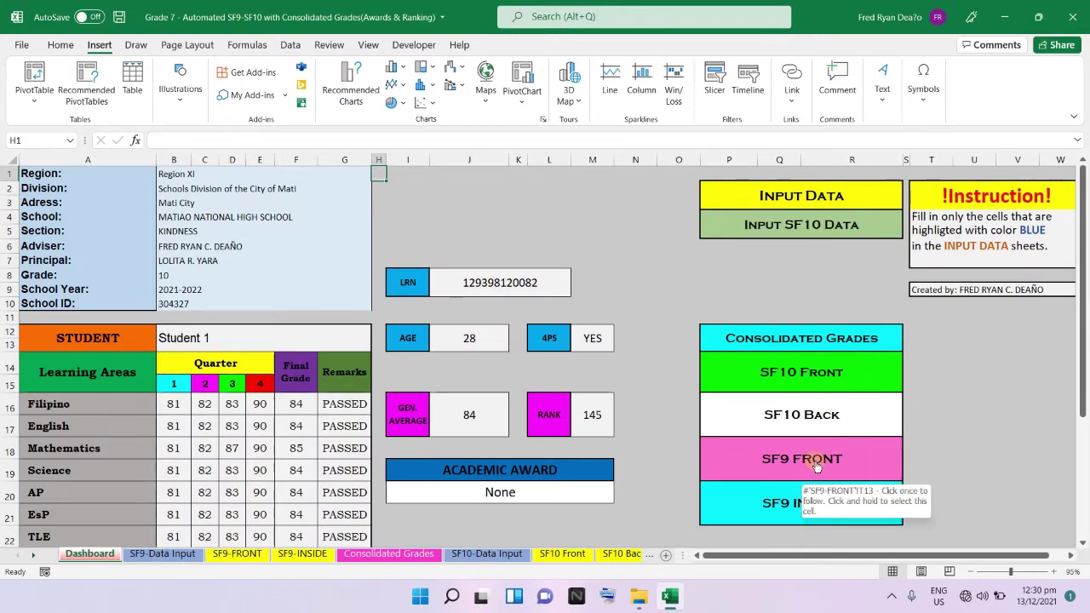
# Select the renamed first learner on SF10 Front and review the 84–85 final ratings, all PASSED.
pyautogui.click(820, 369)
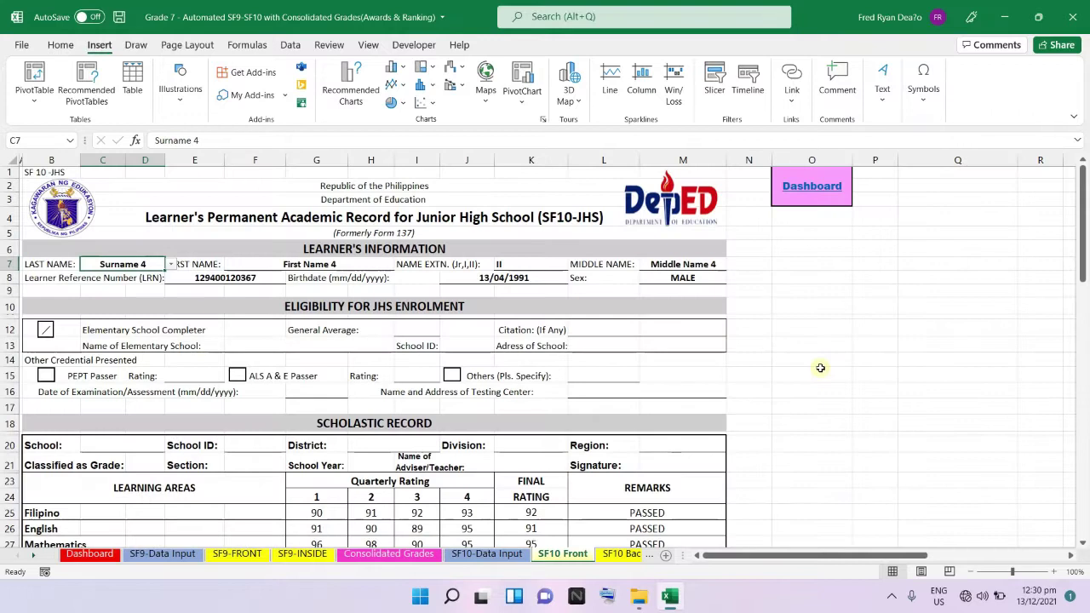
pyautogui.click(170, 264)
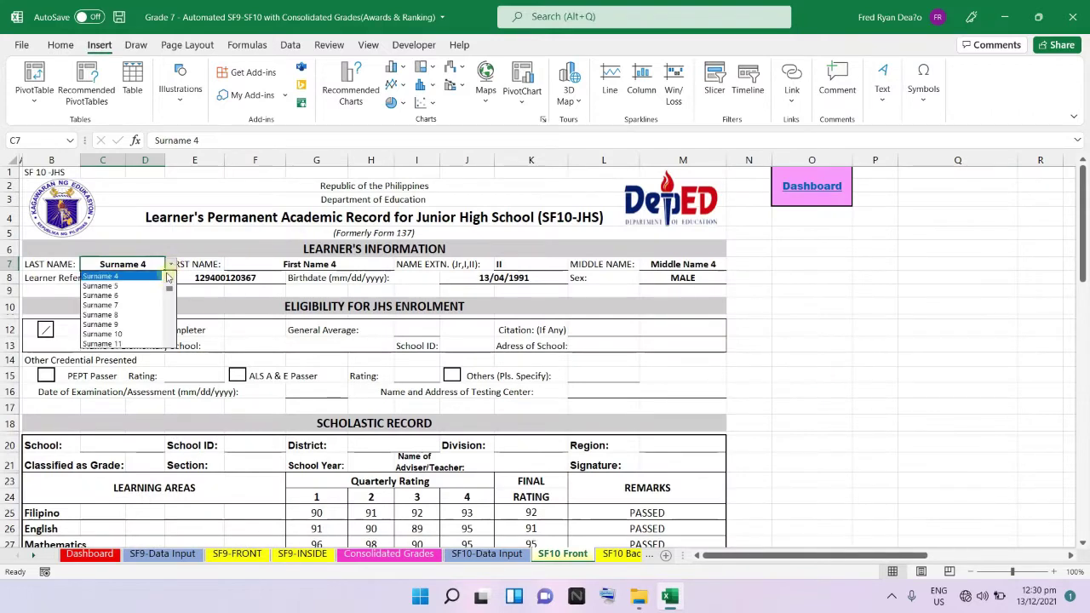
pyautogui.scroll(-5, 168, 280)
pyautogui.click(151, 276)
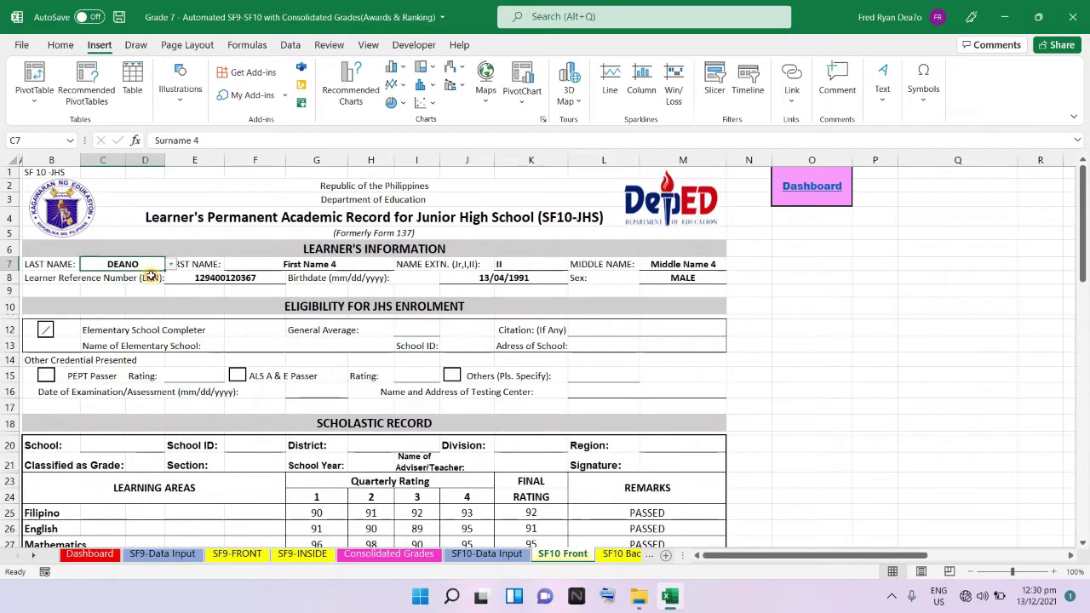
pyautogui.scroll(-1, 698, 355)
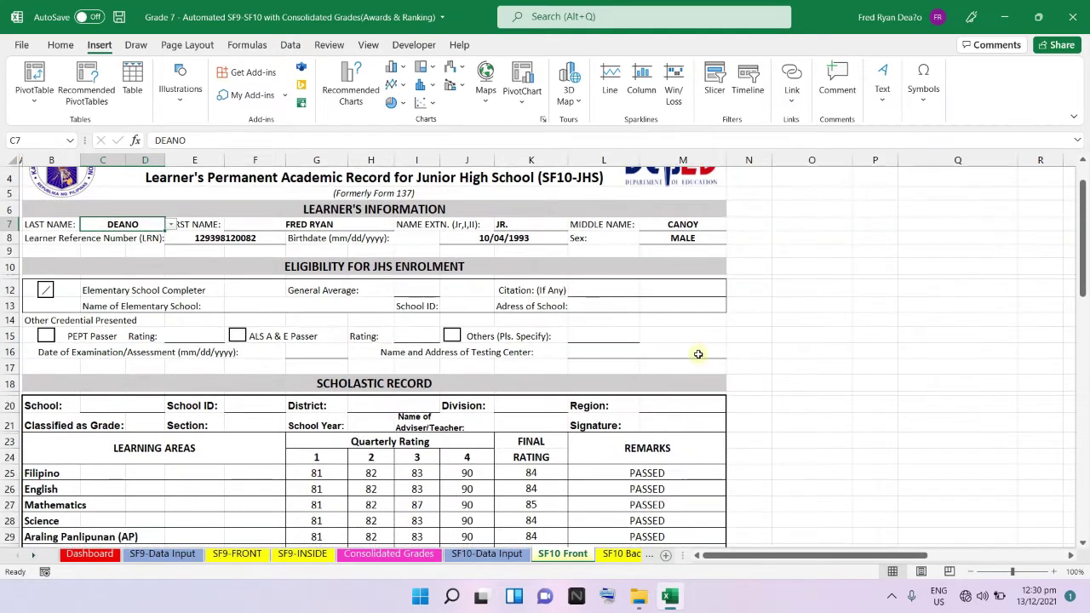
pyautogui.scroll(-2, 525, 340)
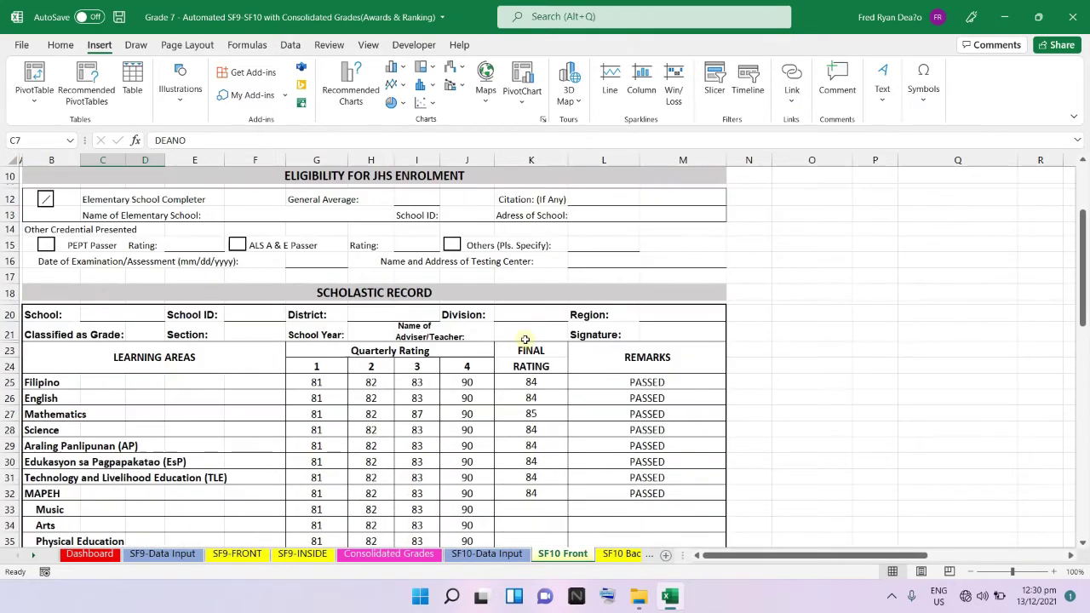